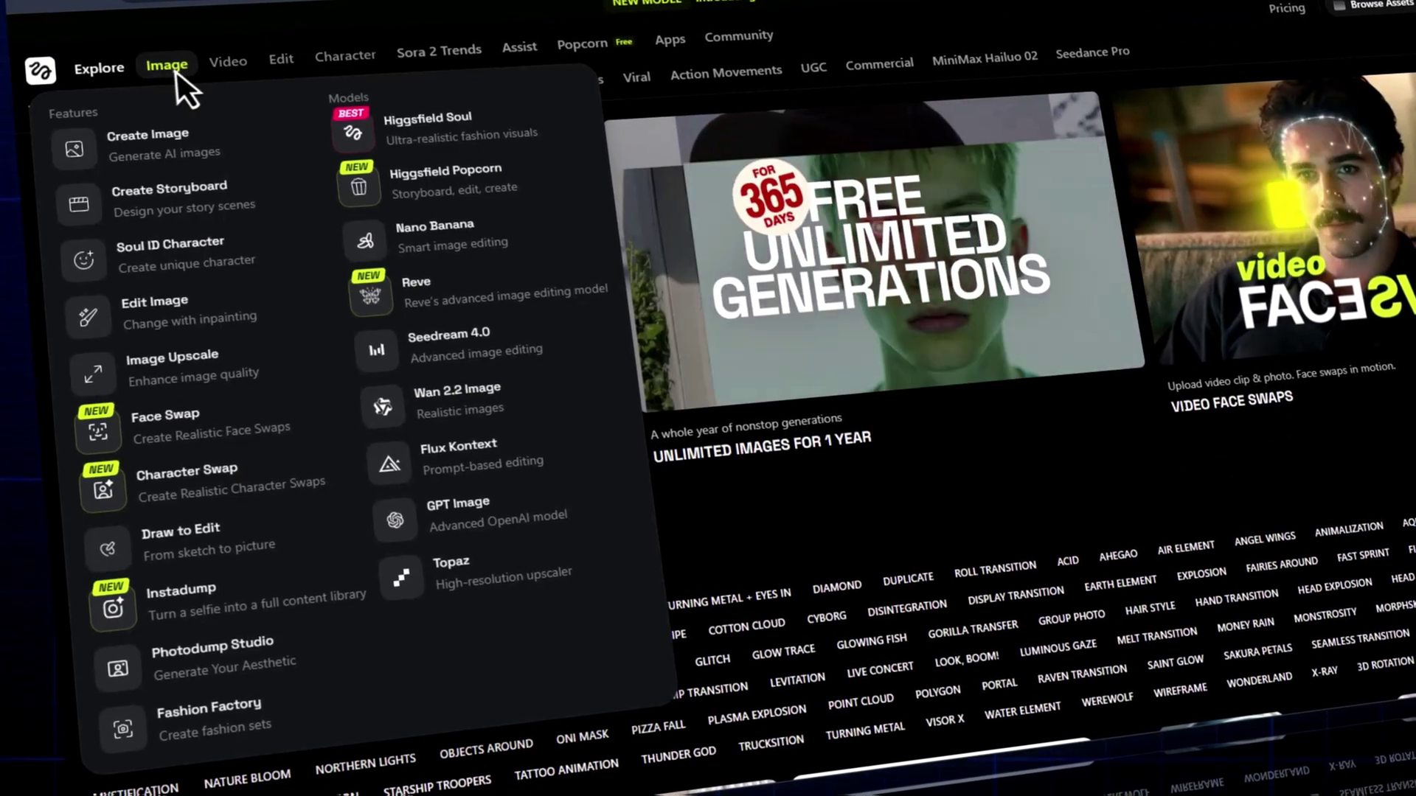
# - Browse the Apps page, register a new Higgsfield account, then return to Apps
pyautogui.moveTo(231, 69)
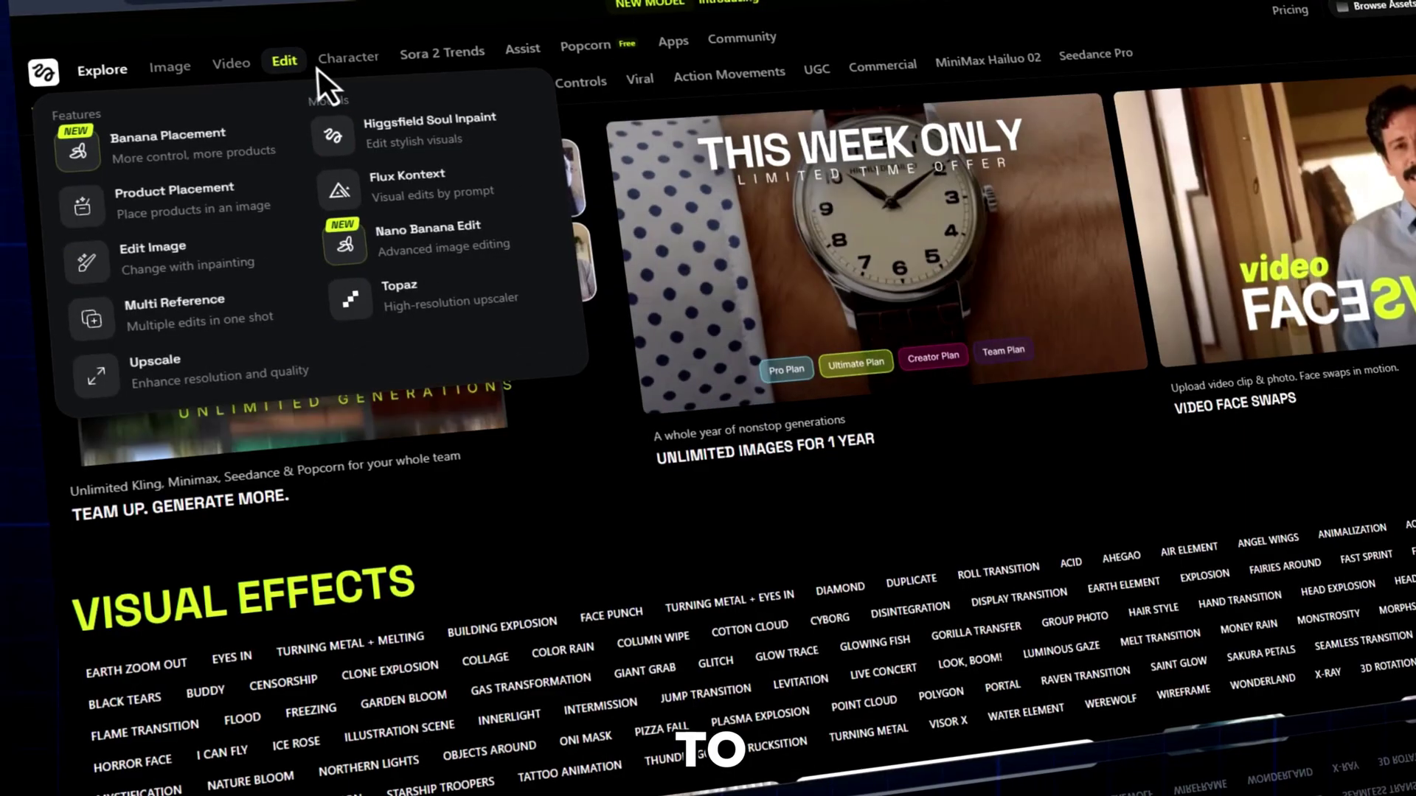
pyautogui.moveTo(341, 68)
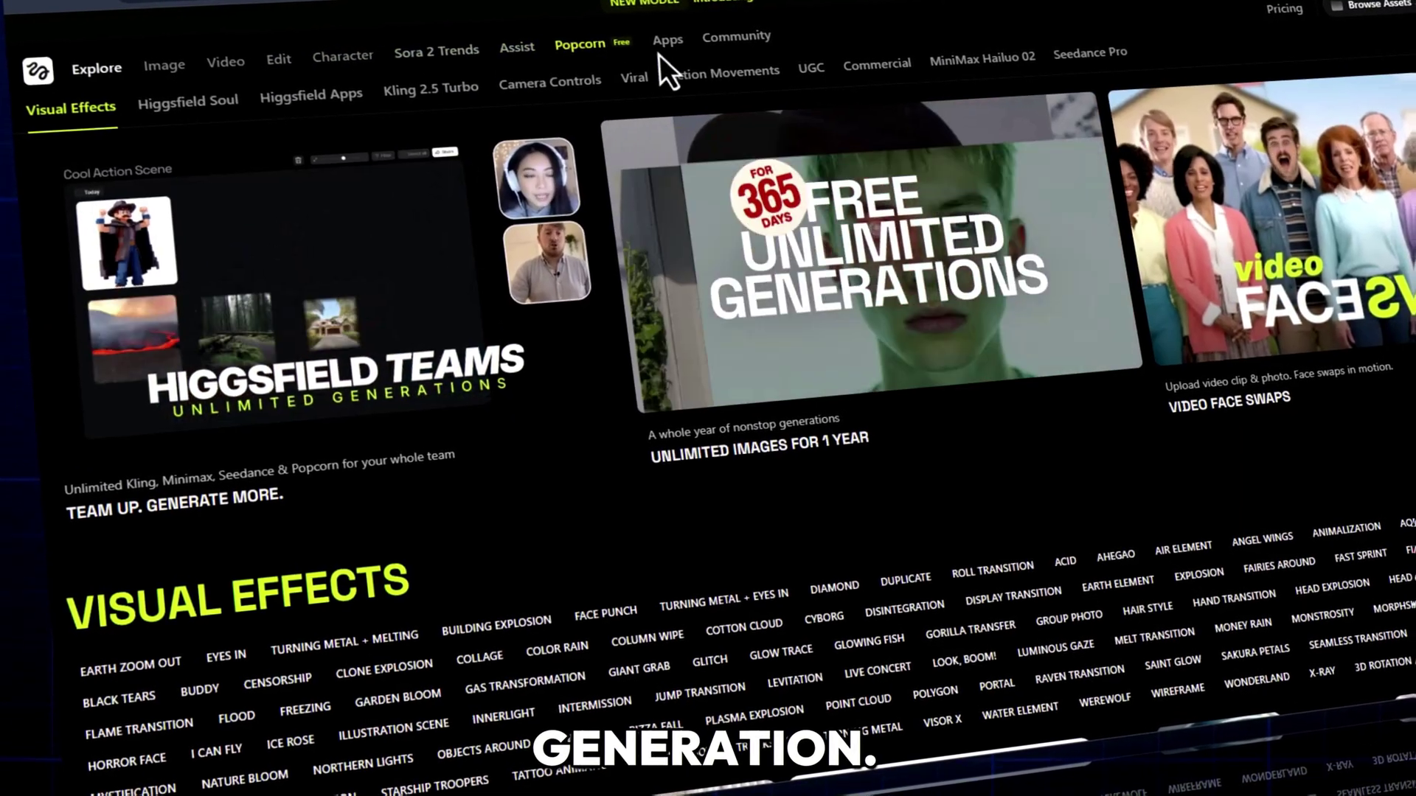
pyautogui.click(667, 46)
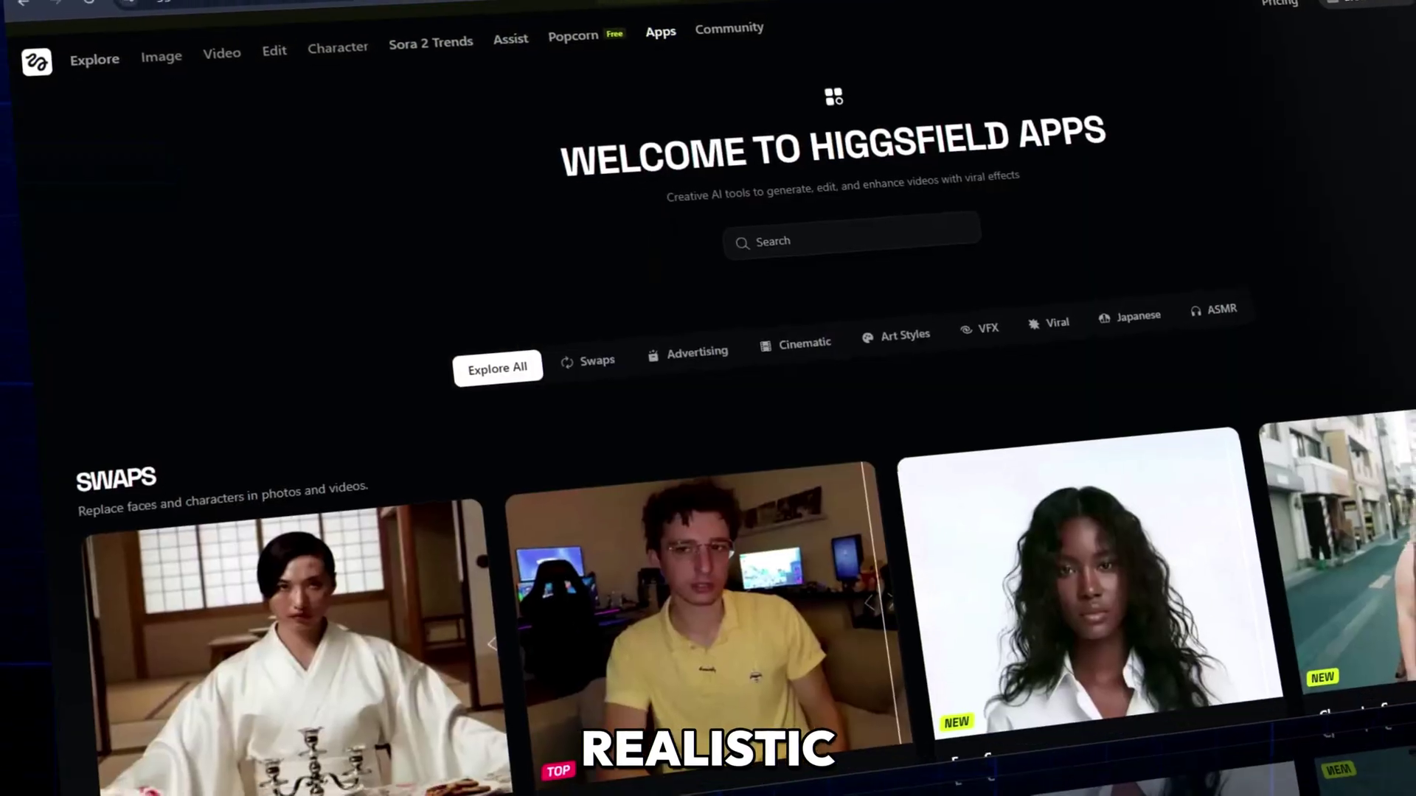
pyautogui.scroll(-1, 707, 442)
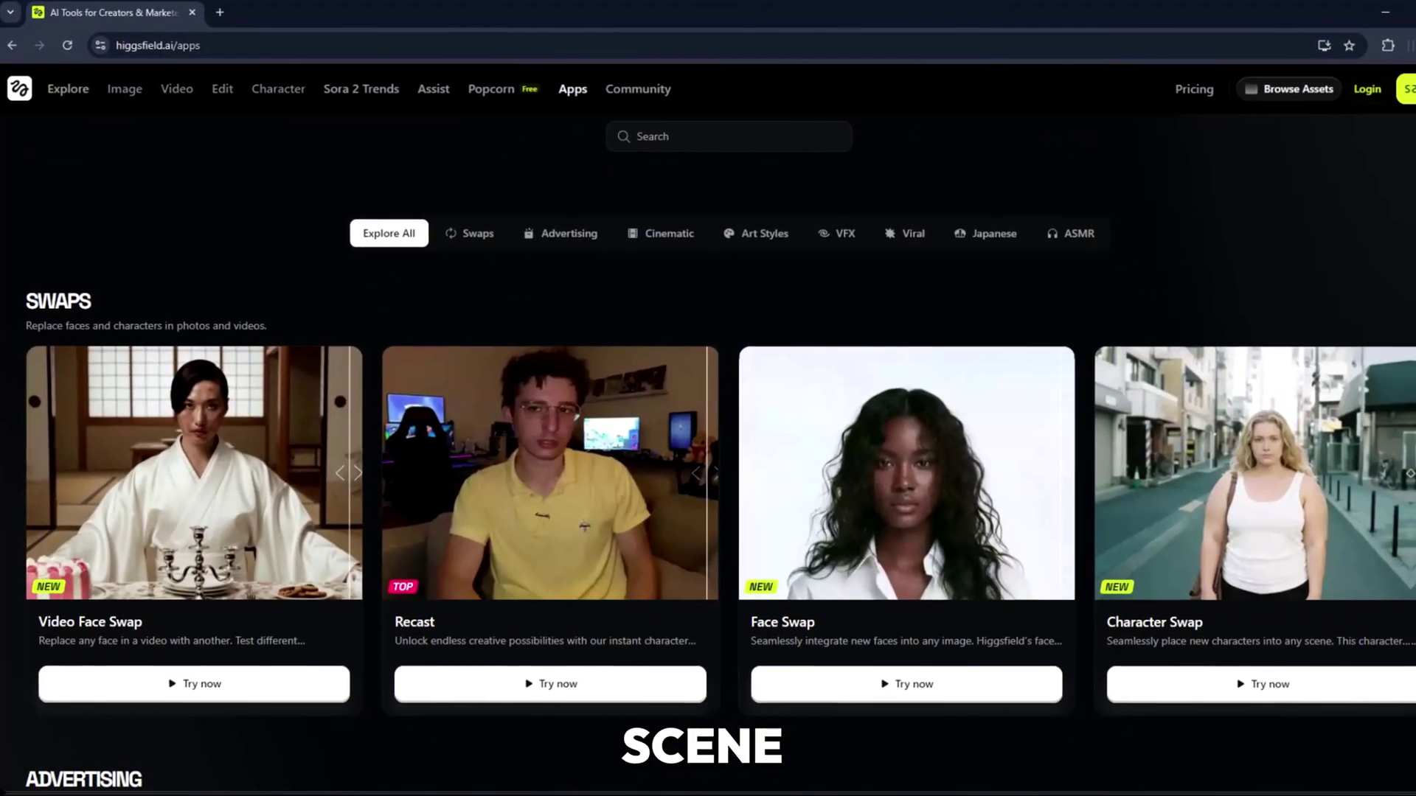
pyautogui.scroll(-8, 707, 442)
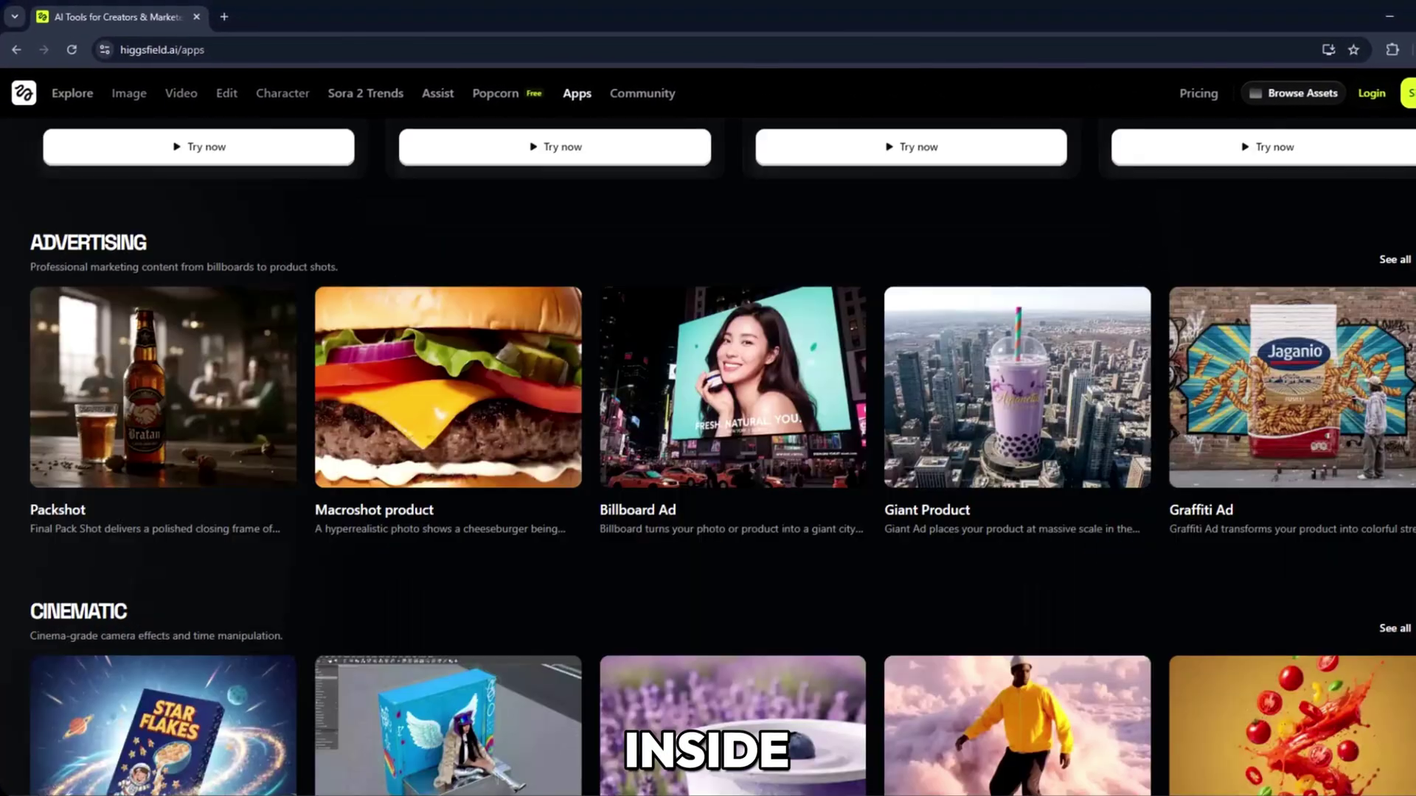
pyautogui.scroll(8, 708, 442)
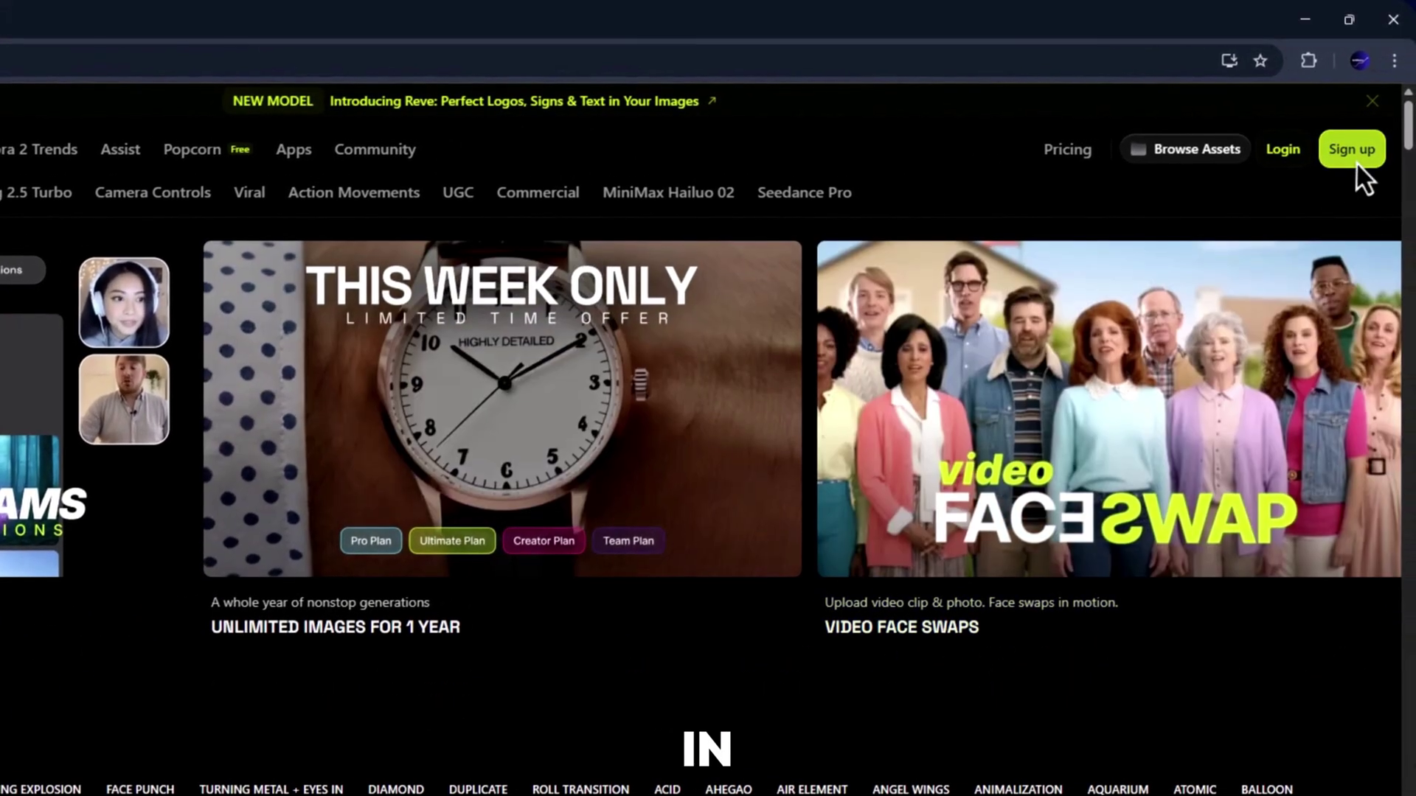
pyautogui.click(1405, 132)
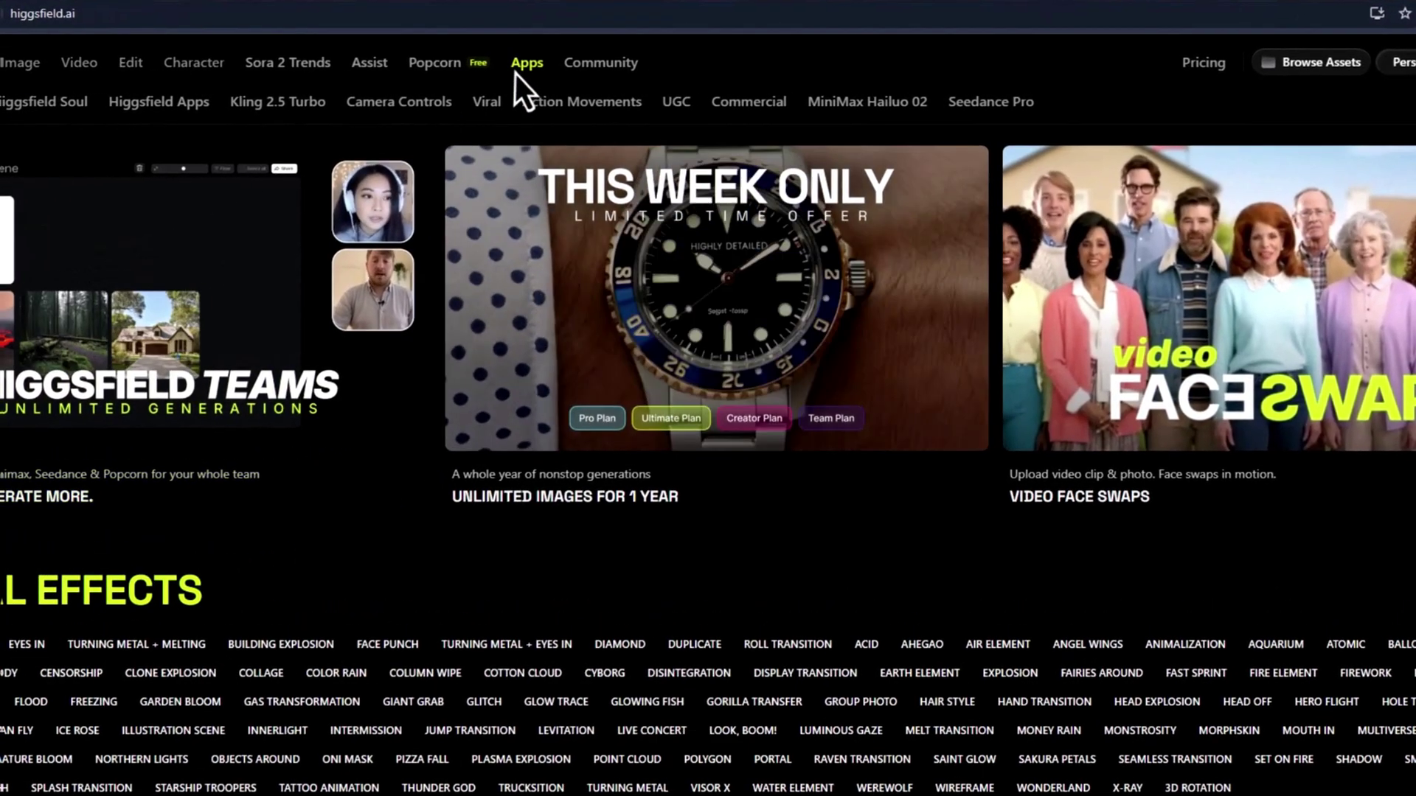
pyautogui.click(515, 70)
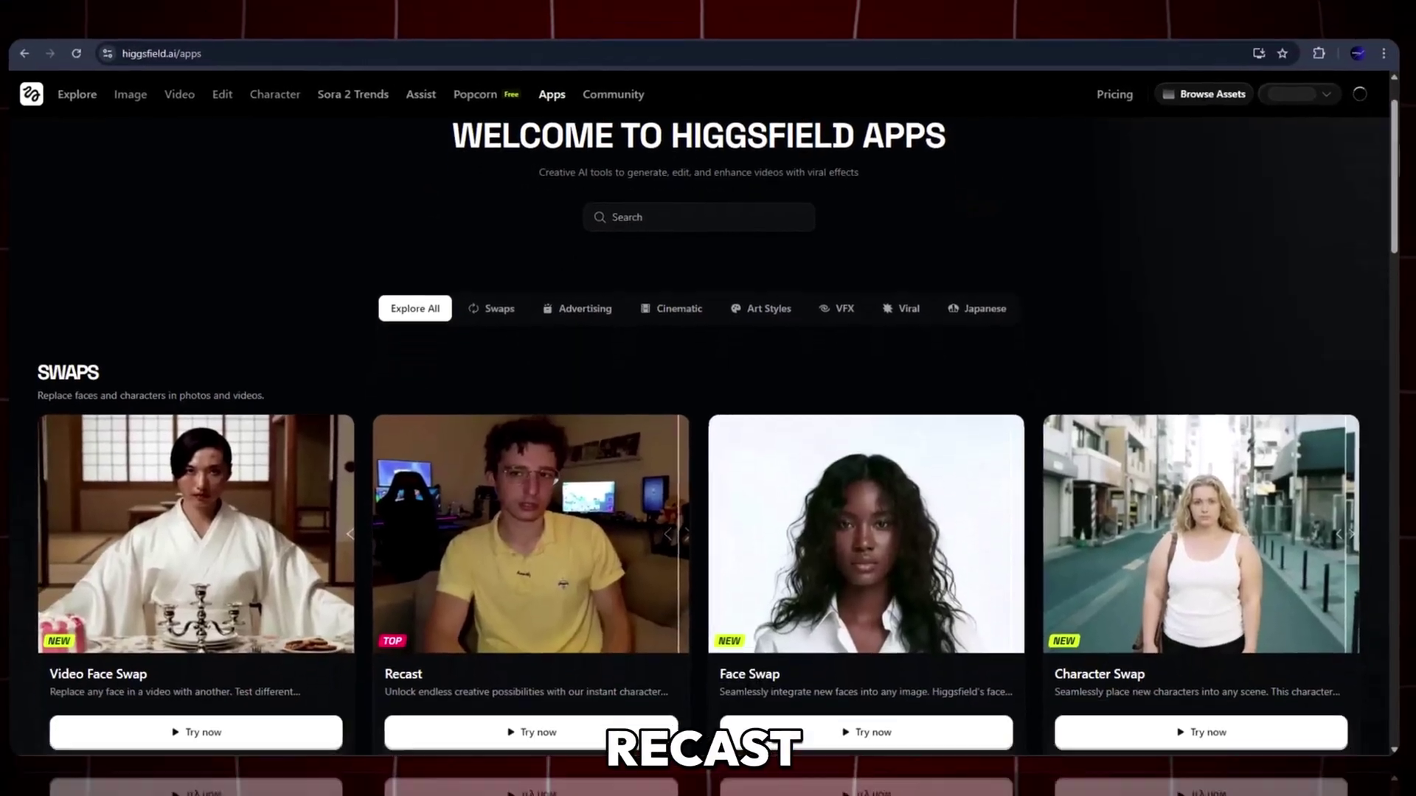
# - Open Recast and upload the Full Character Swap video as the source
pyautogui.scroll(-1, 700, 413)
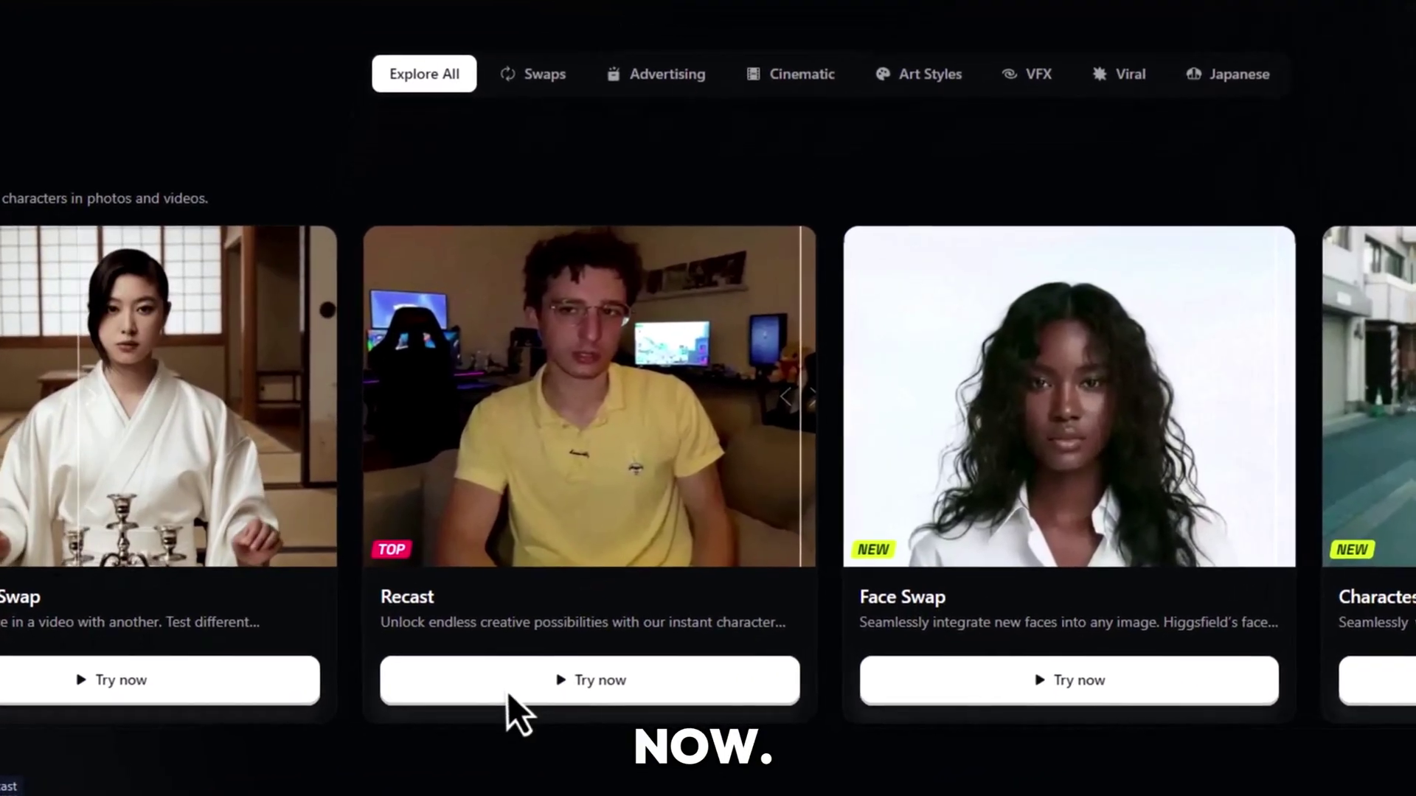
pyautogui.click(507, 691)
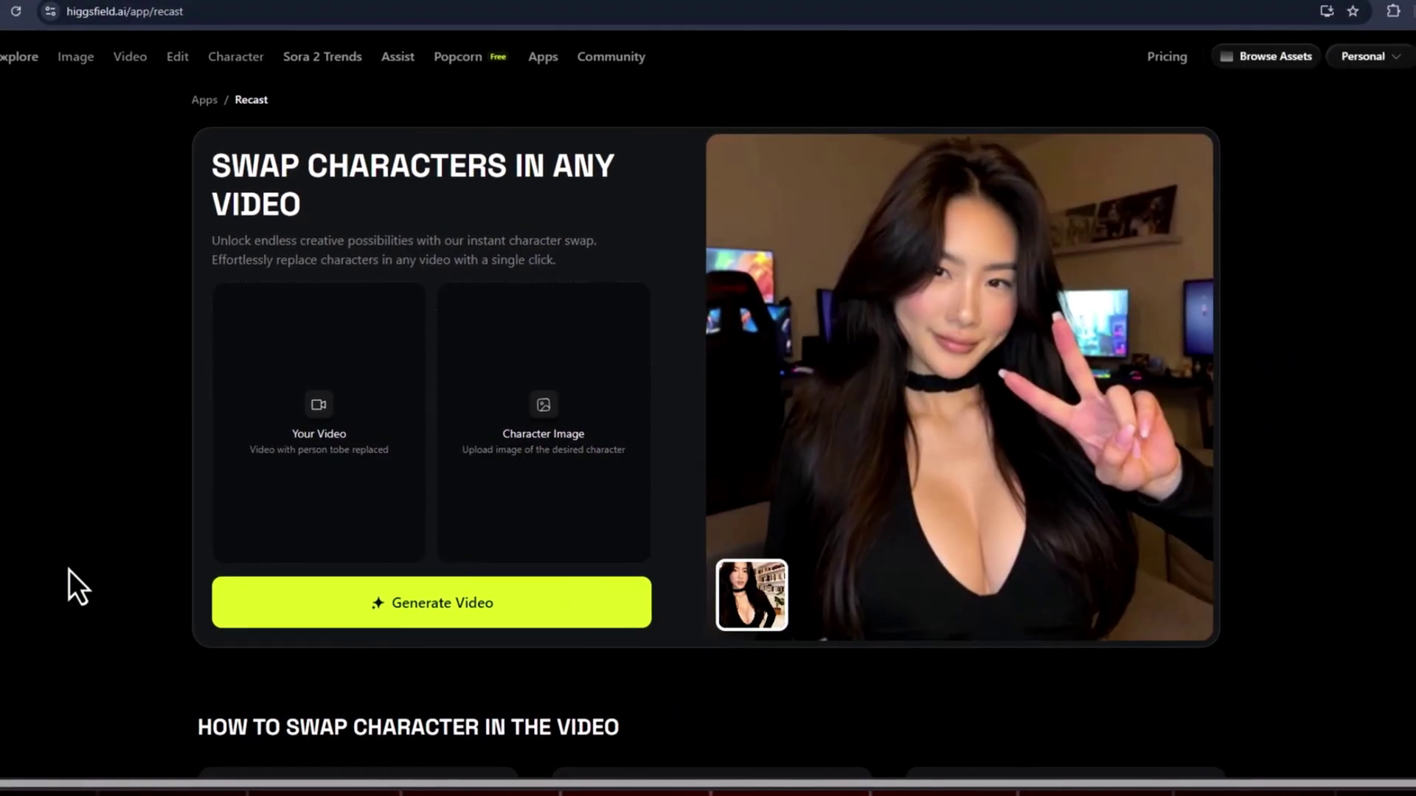
pyautogui.click(289, 444)
pyautogui.click(202, 242)
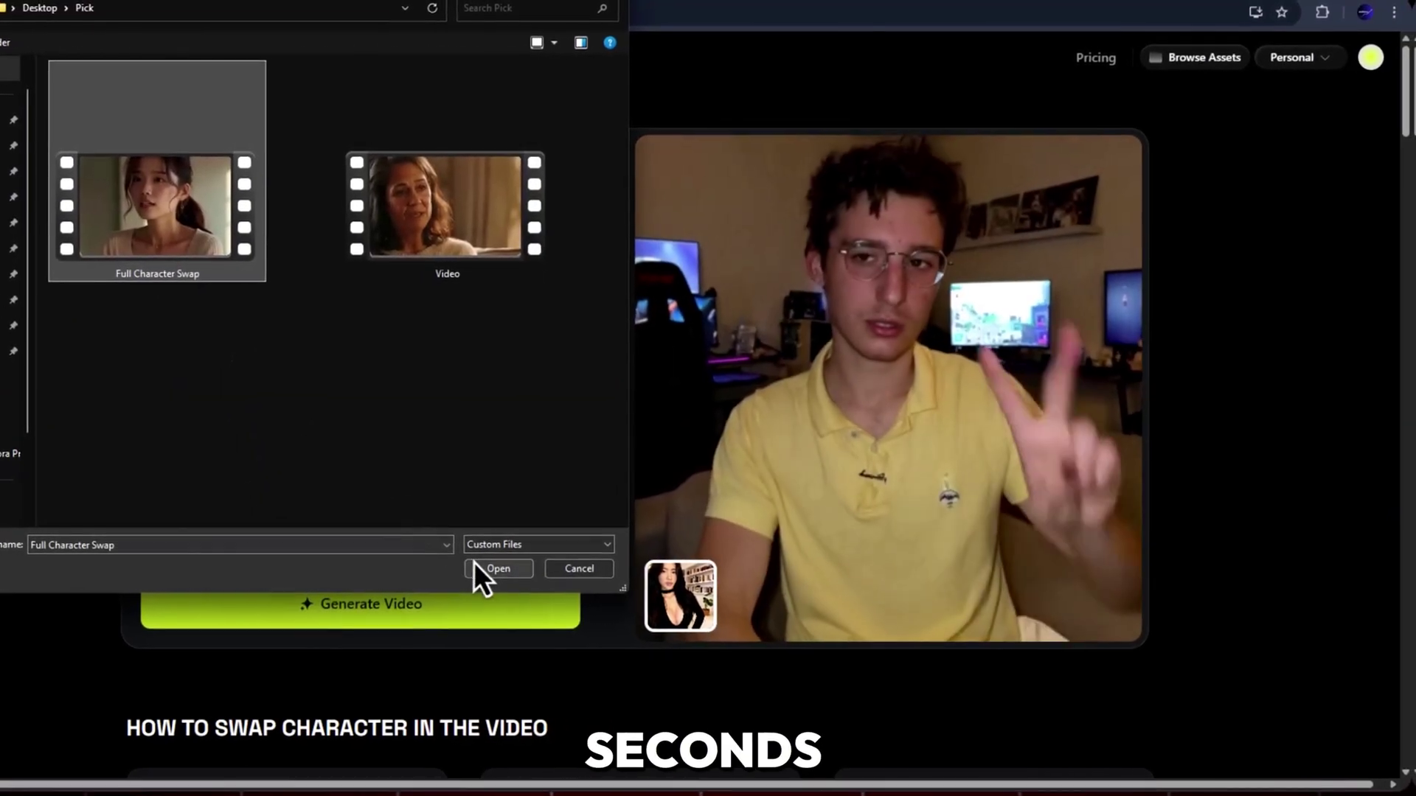
pyautogui.click(478, 568)
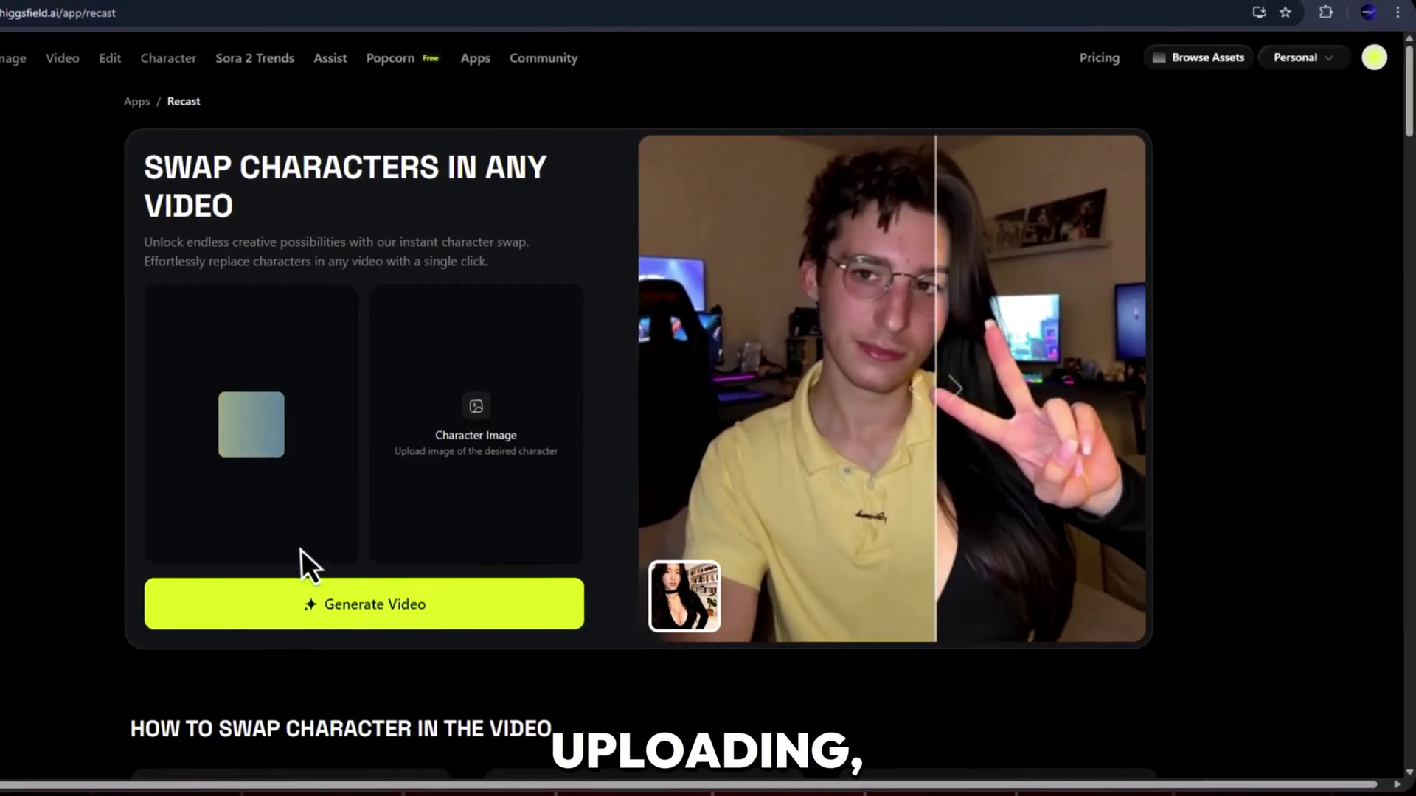
# - Load the Full Character Swap Image as the new character and start generating
pyautogui.click(480, 442)
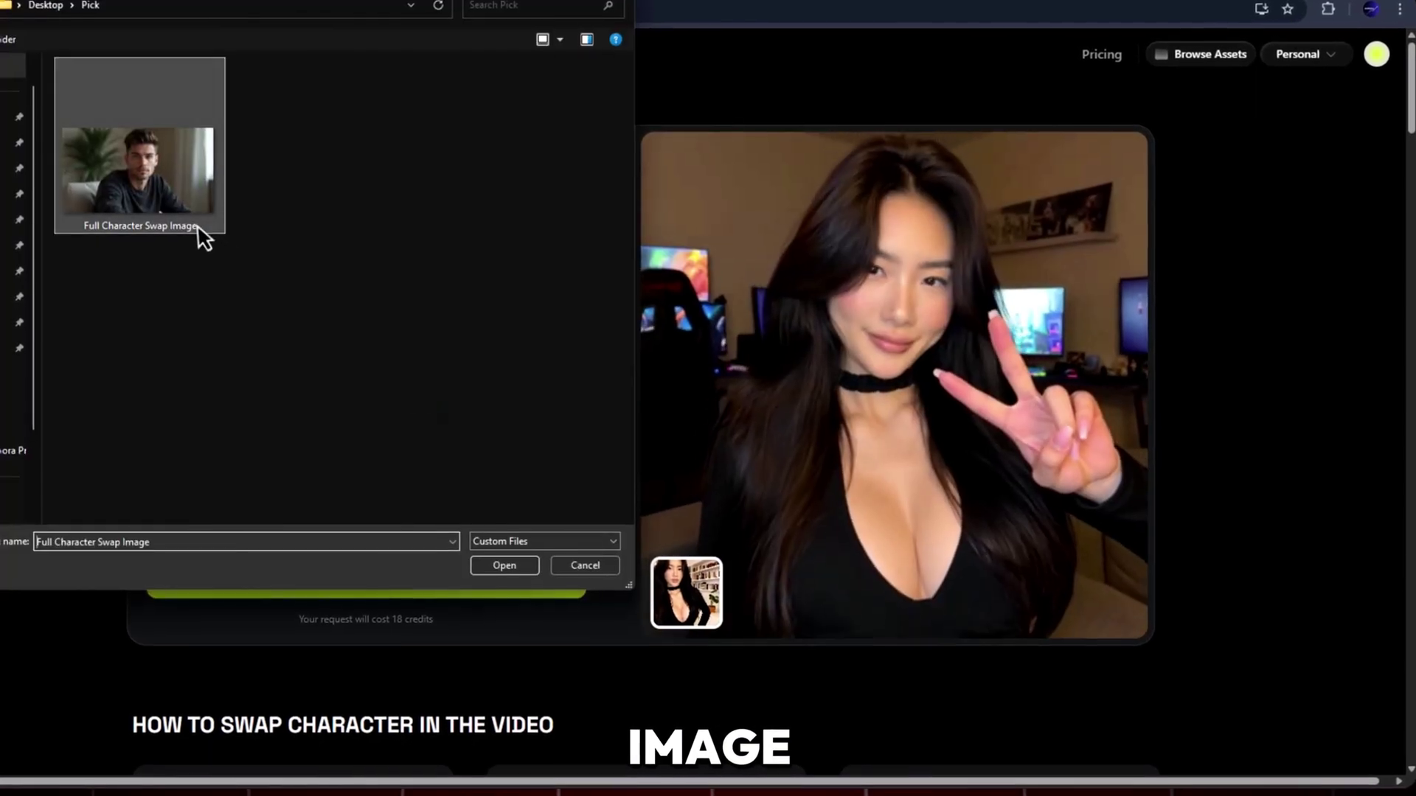
pyautogui.click(474, 568)
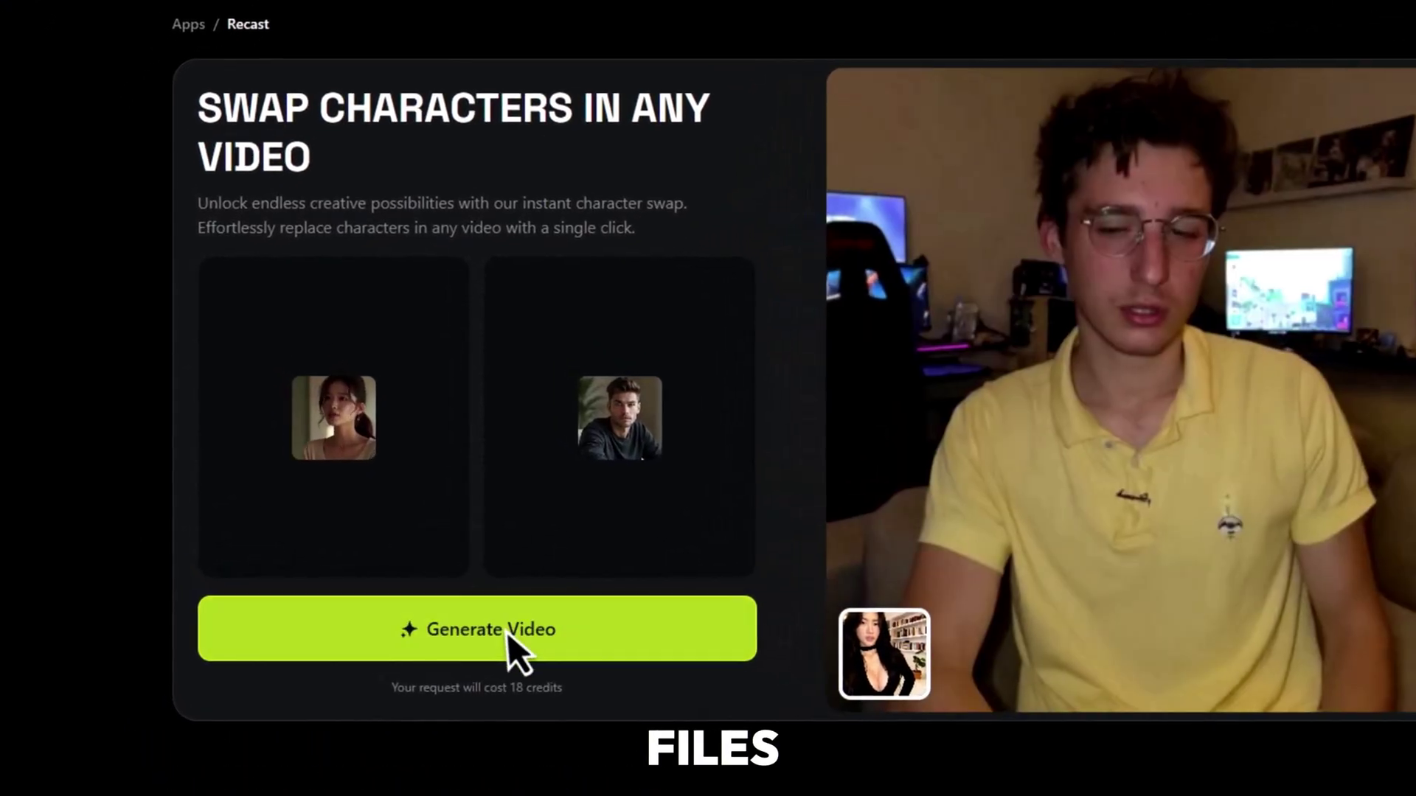
pyautogui.click(506, 631)
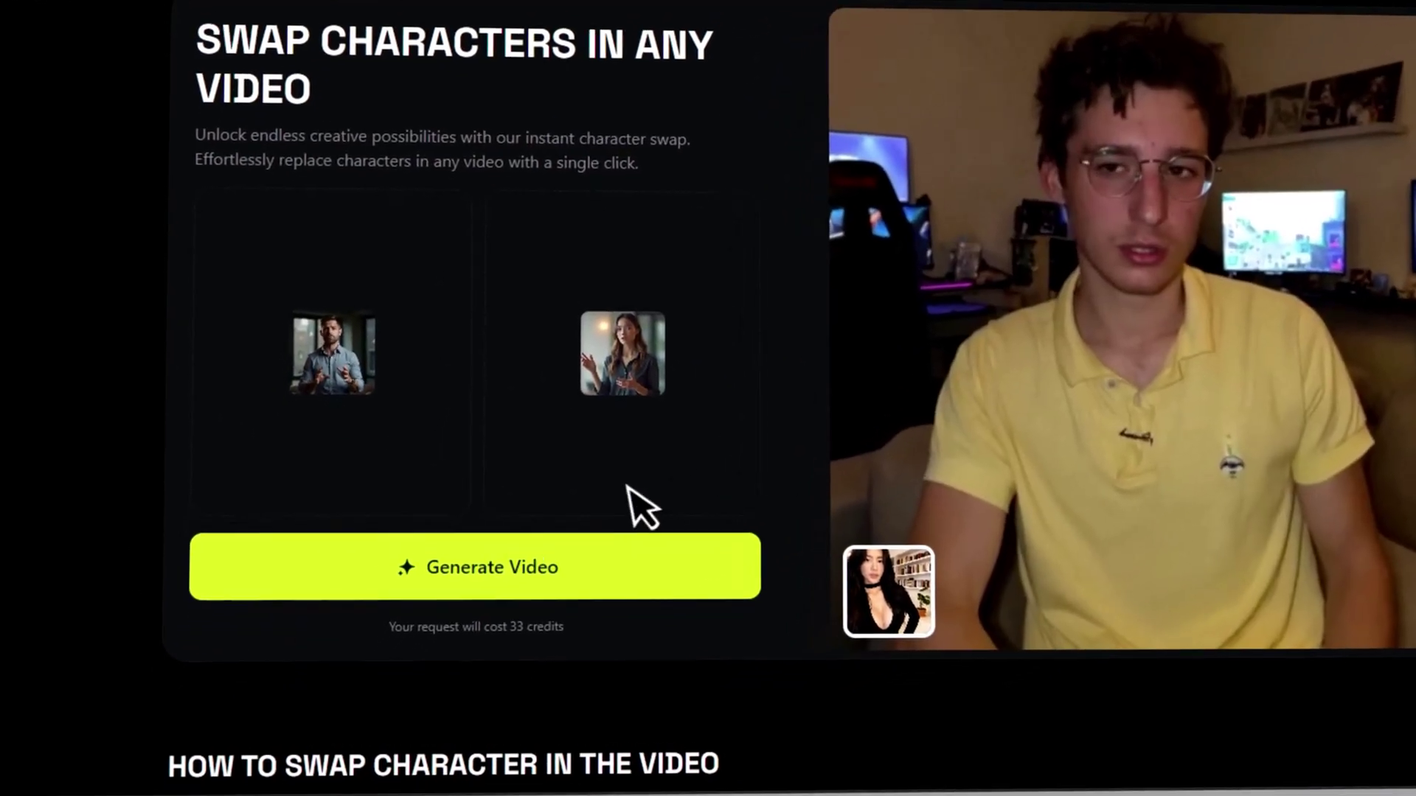
# - Generate the video where the man from the character image replaces the woman
pyautogui.click(486, 549)
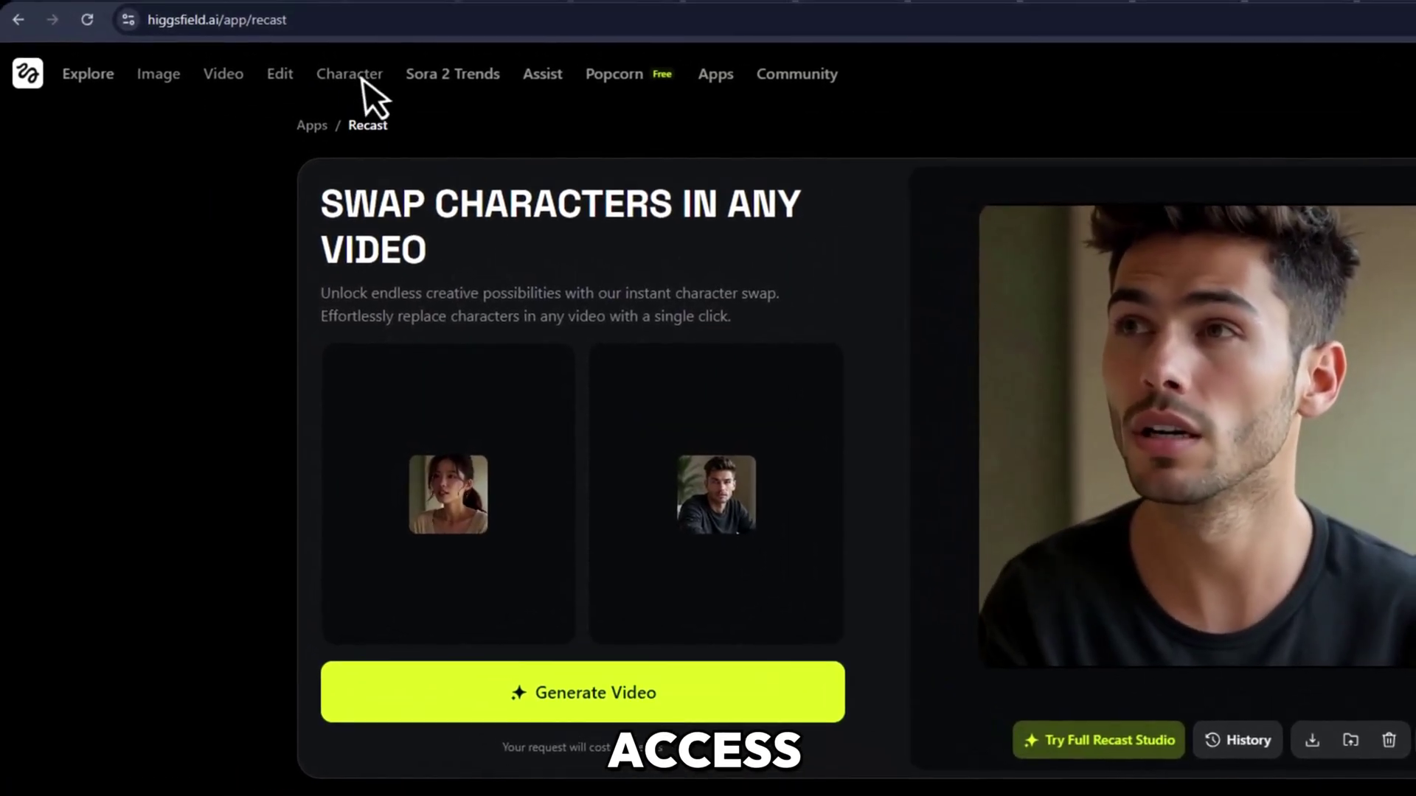
pyautogui.moveTo(324, 59)
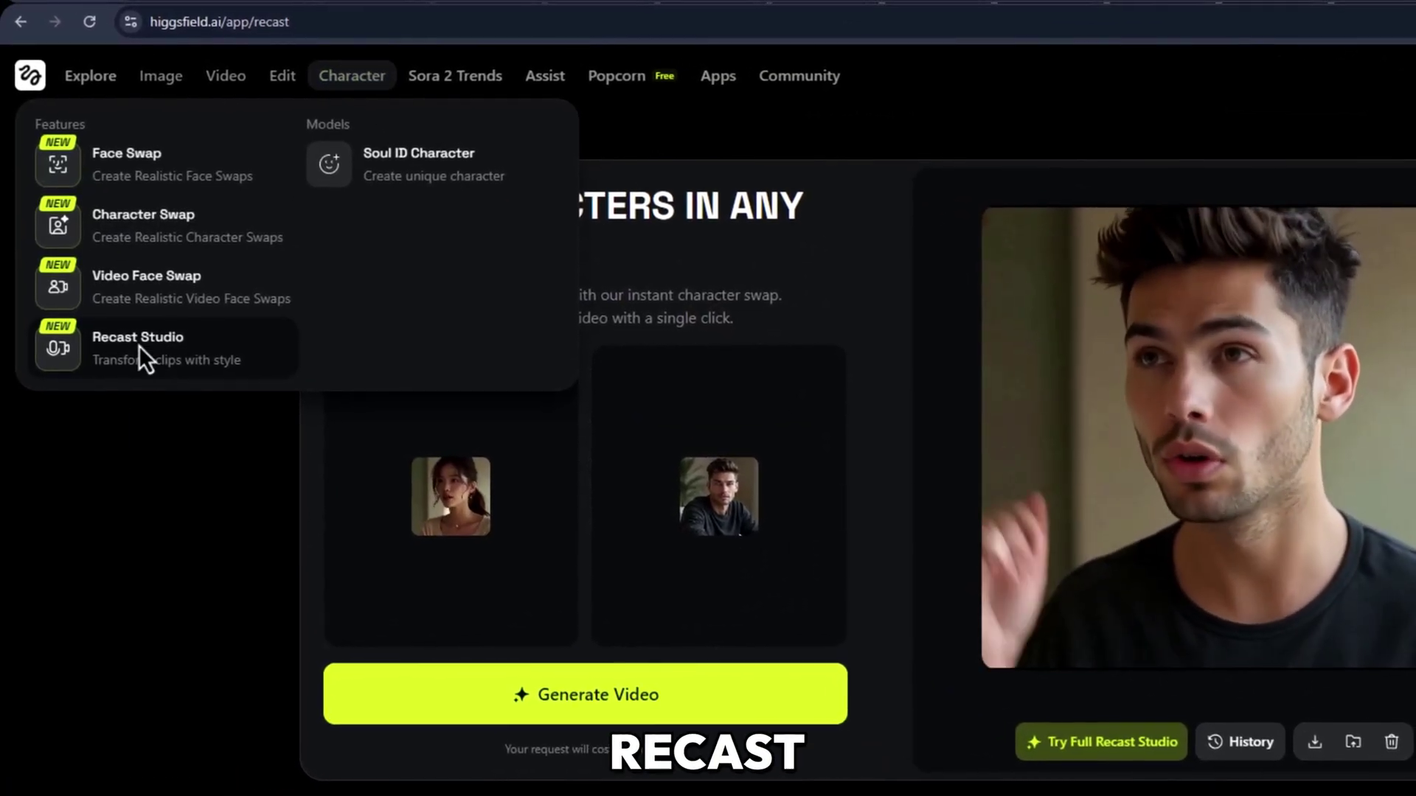
# - Open Recast Studio and load the 12-second clip of the woman
pyautogui.click(141, 343)
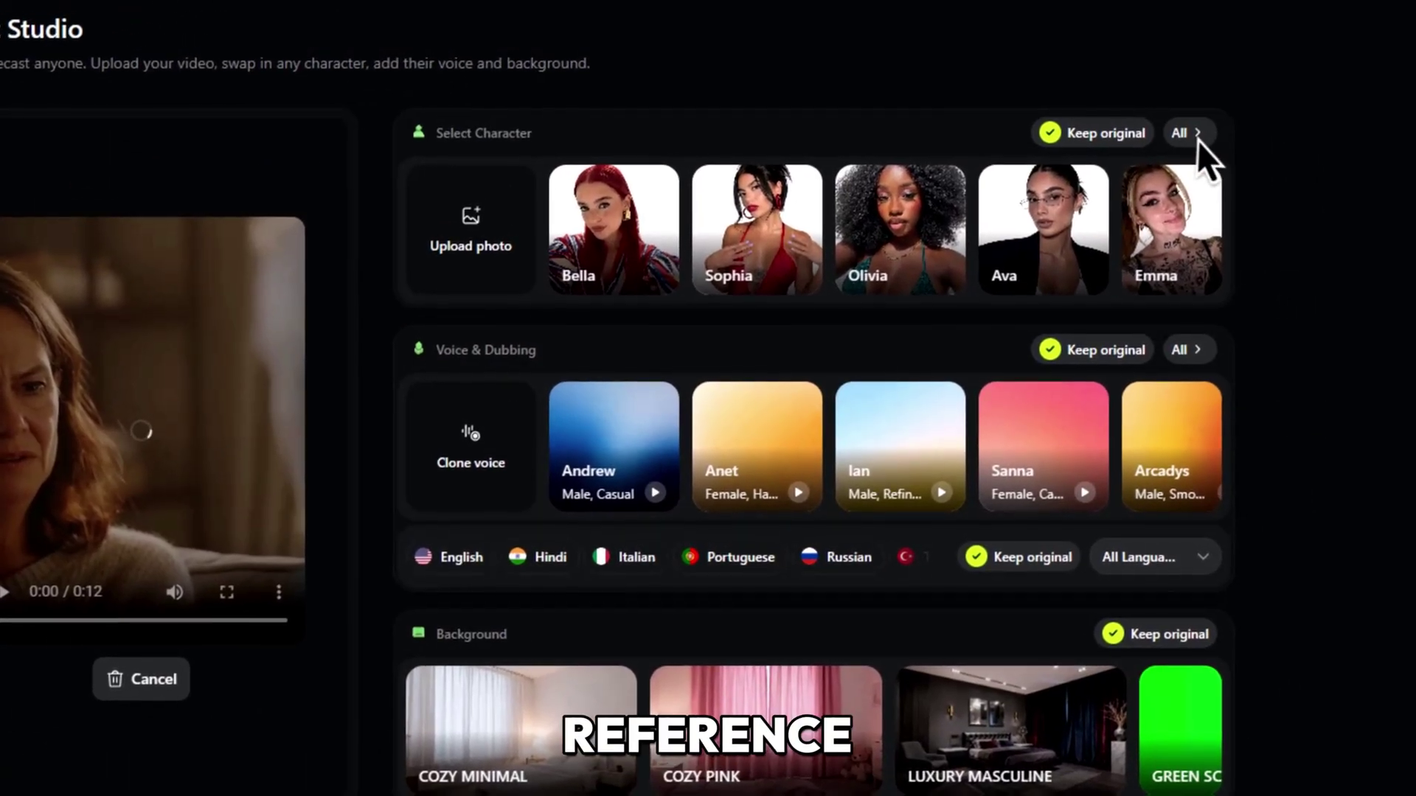
# - Choose Bella from the full character list as the replacement character
pyautogui.click(1196, 138)
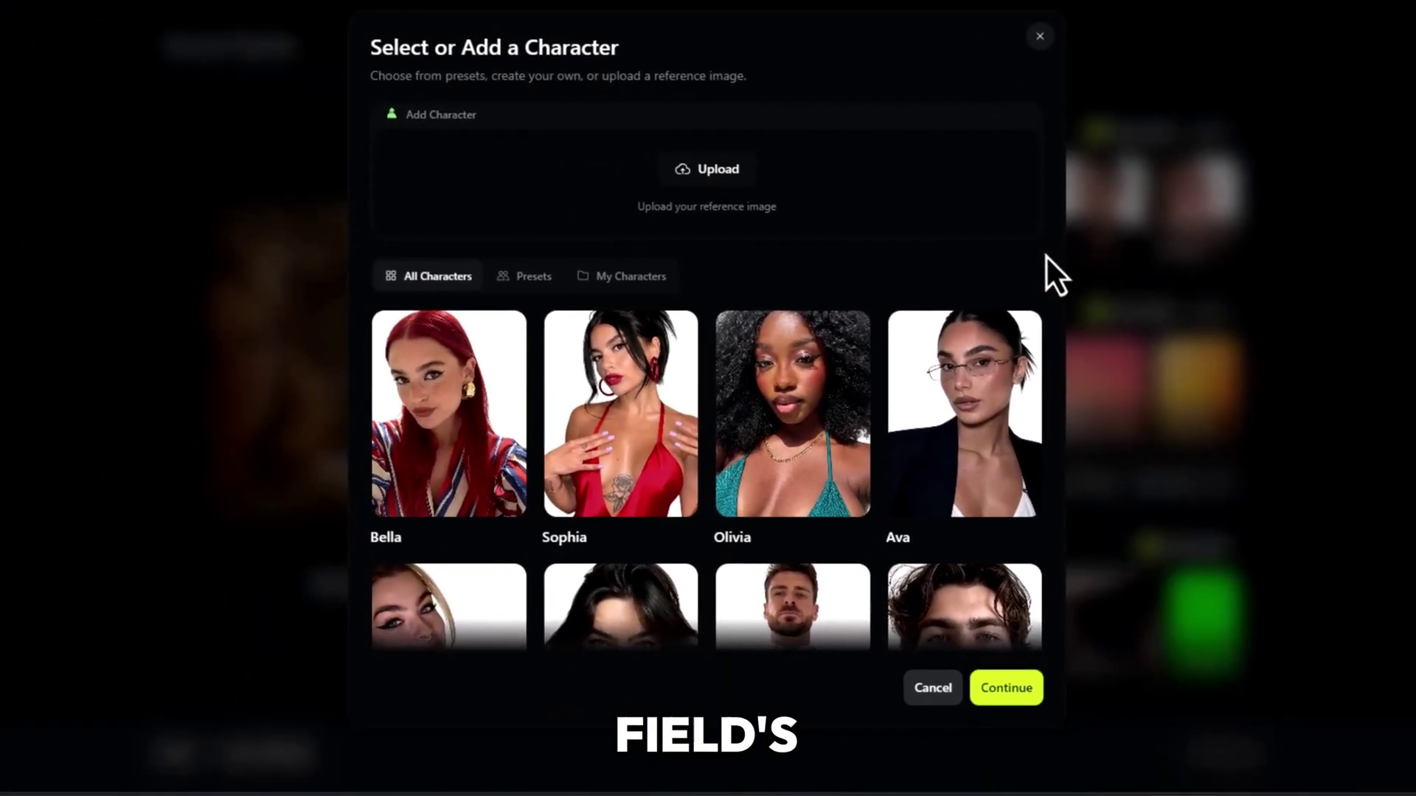
pyautogui.scroll(-5, 920, 336)
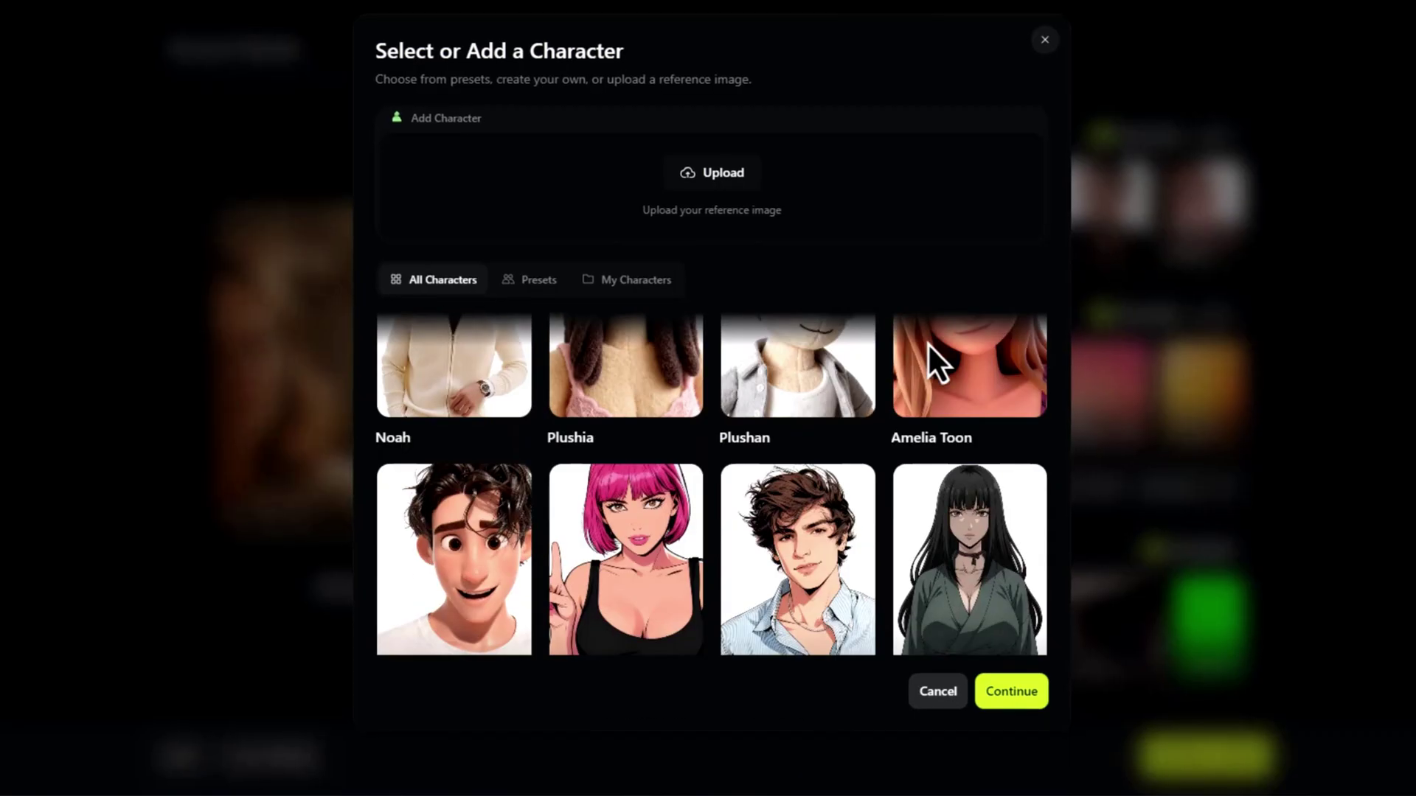
pyautogui.scroll(5, 927, 342)
pyautogui.click(489, 427)
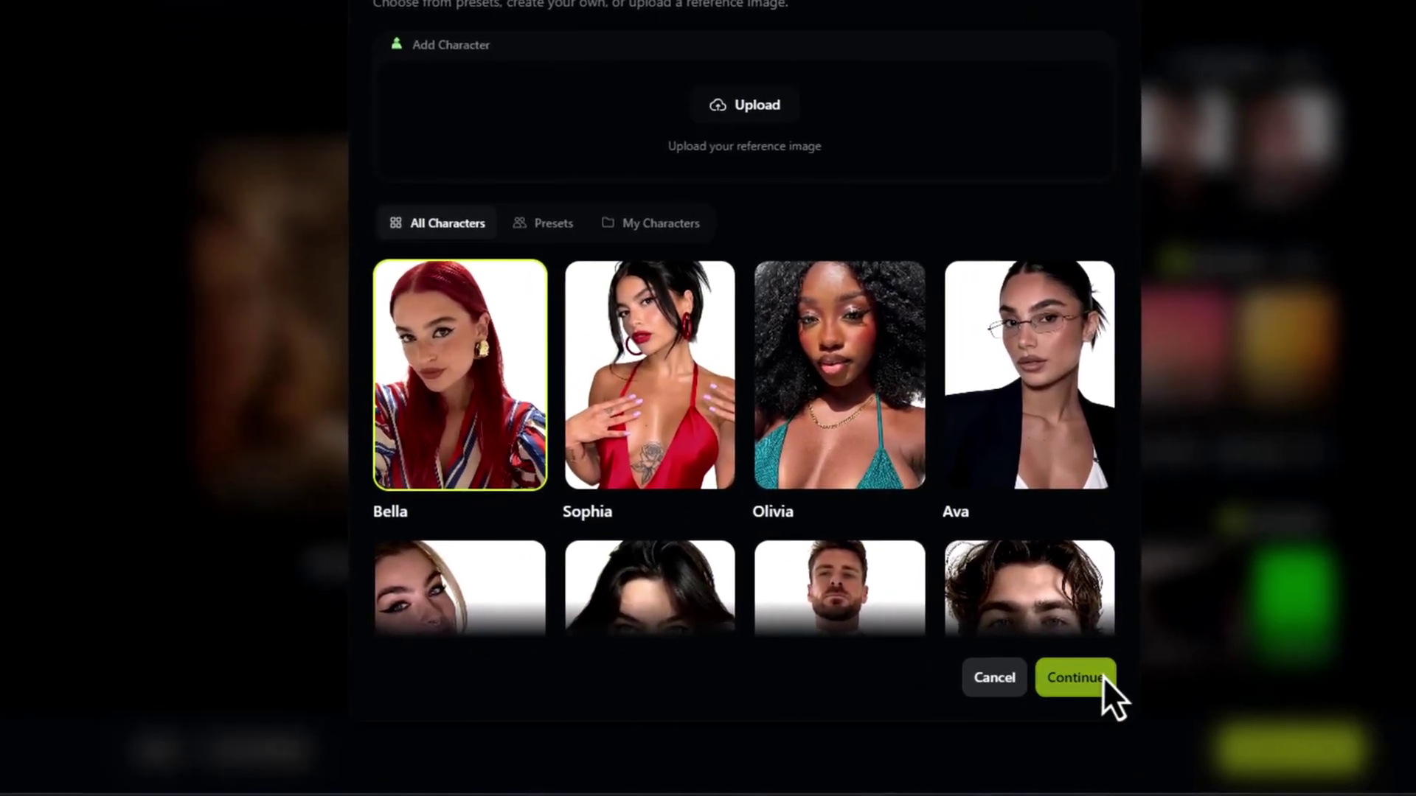
pyautogui.click(1103, 677)
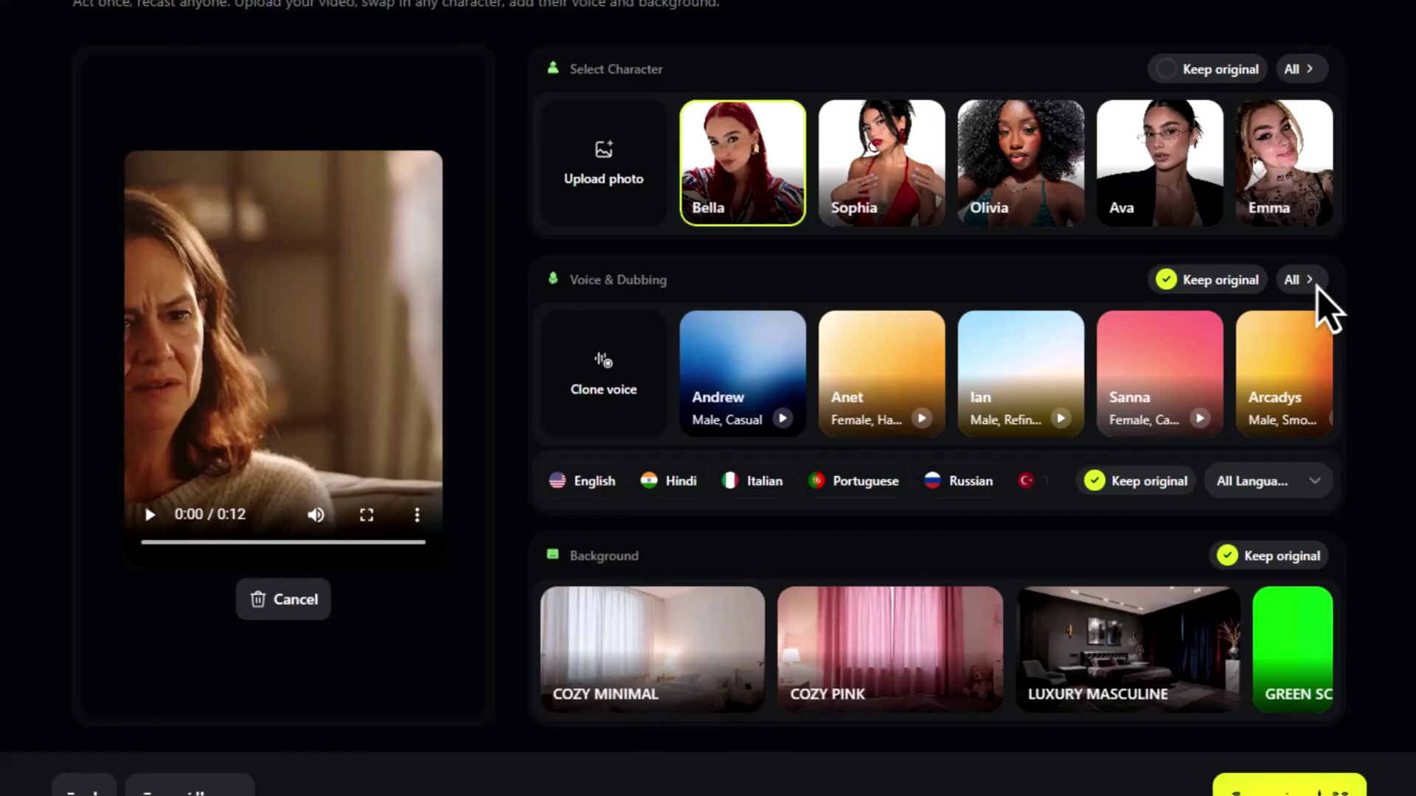
# - Audition the Andrew, Ian, Anet and Sanna voices, then set Anet as the dubbing voice
pyautogui.click(1317, 289)
pyautogui.click(351, 318)
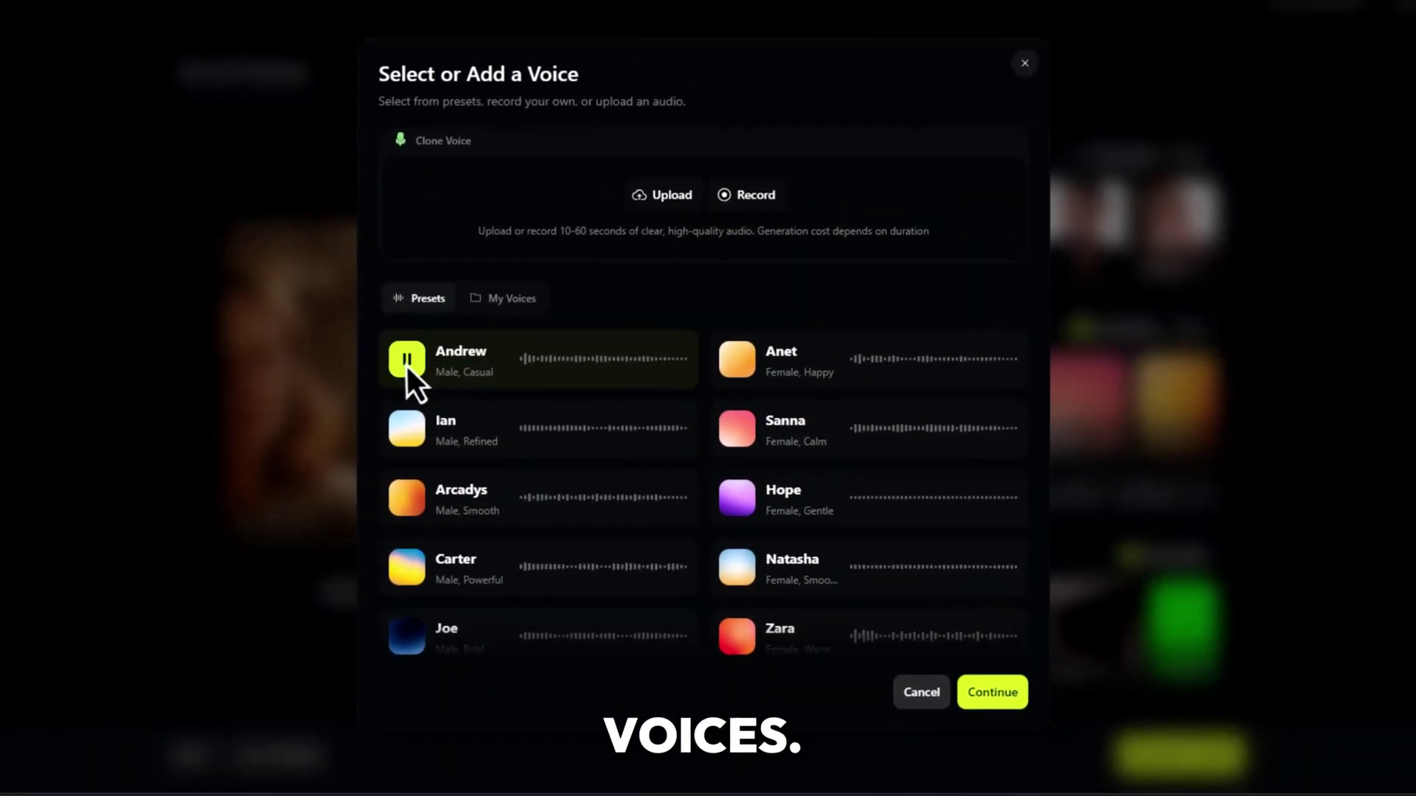
pyautogui.click(410, 433)
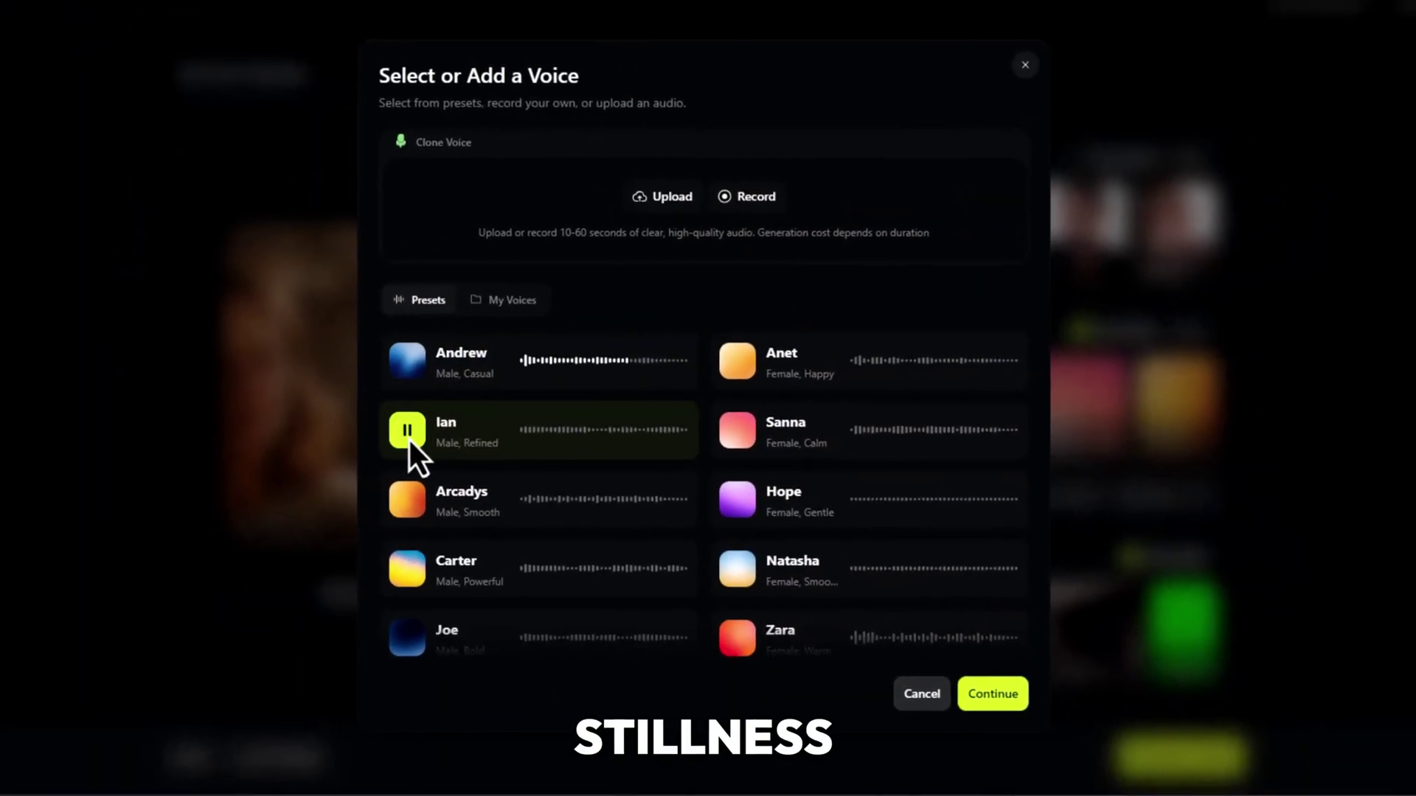
pyautogui.click(741, 360)
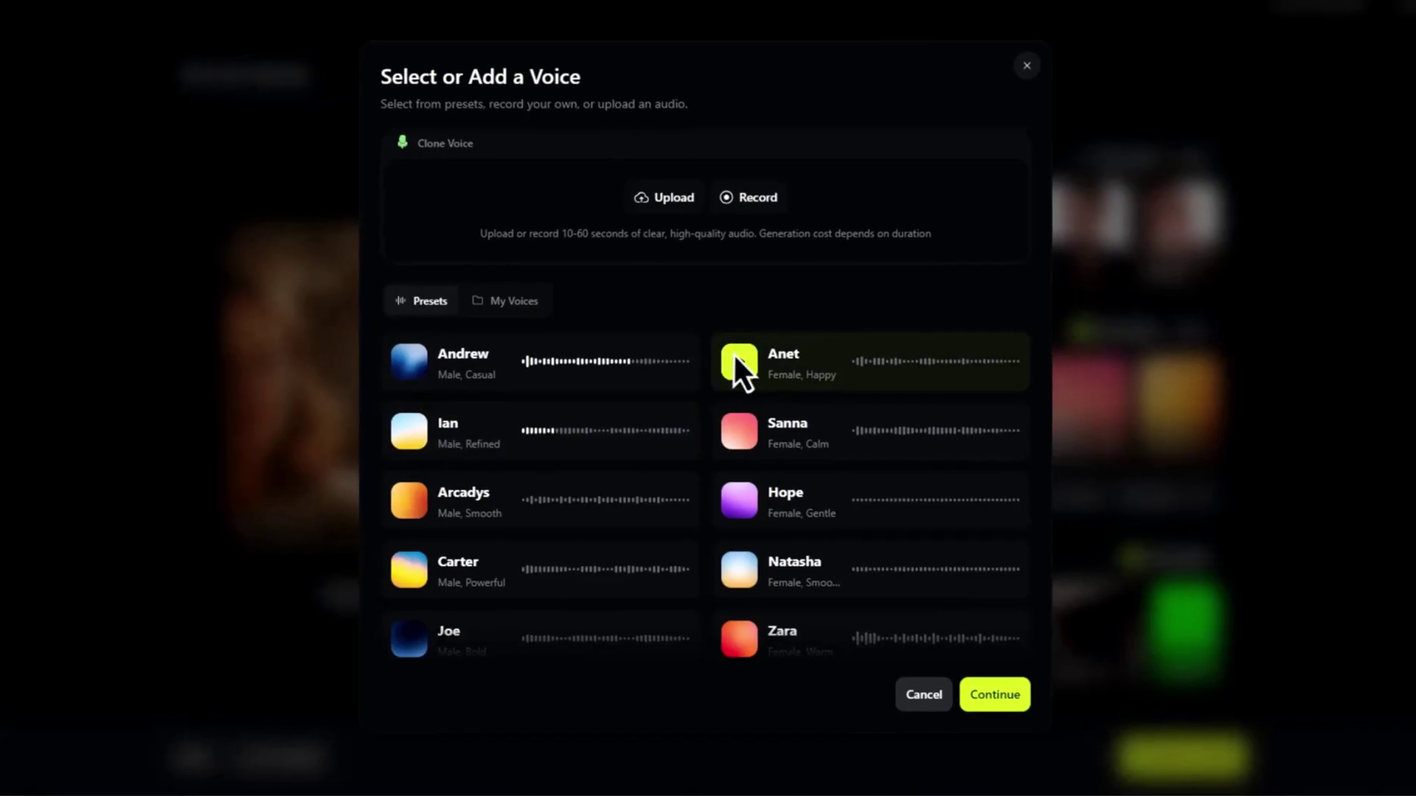
pyautogui.click(753, 435)
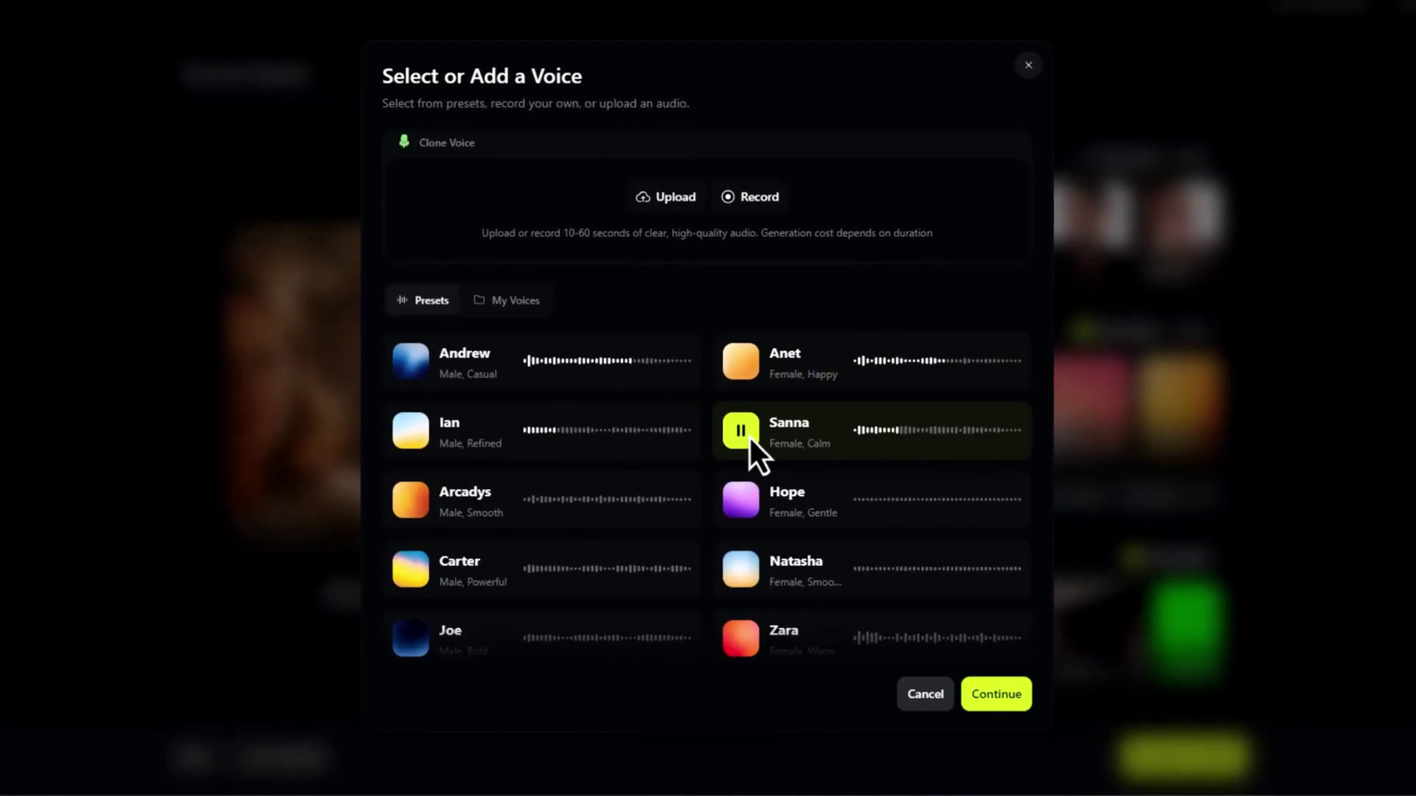
pyautogui.click(751, 435)
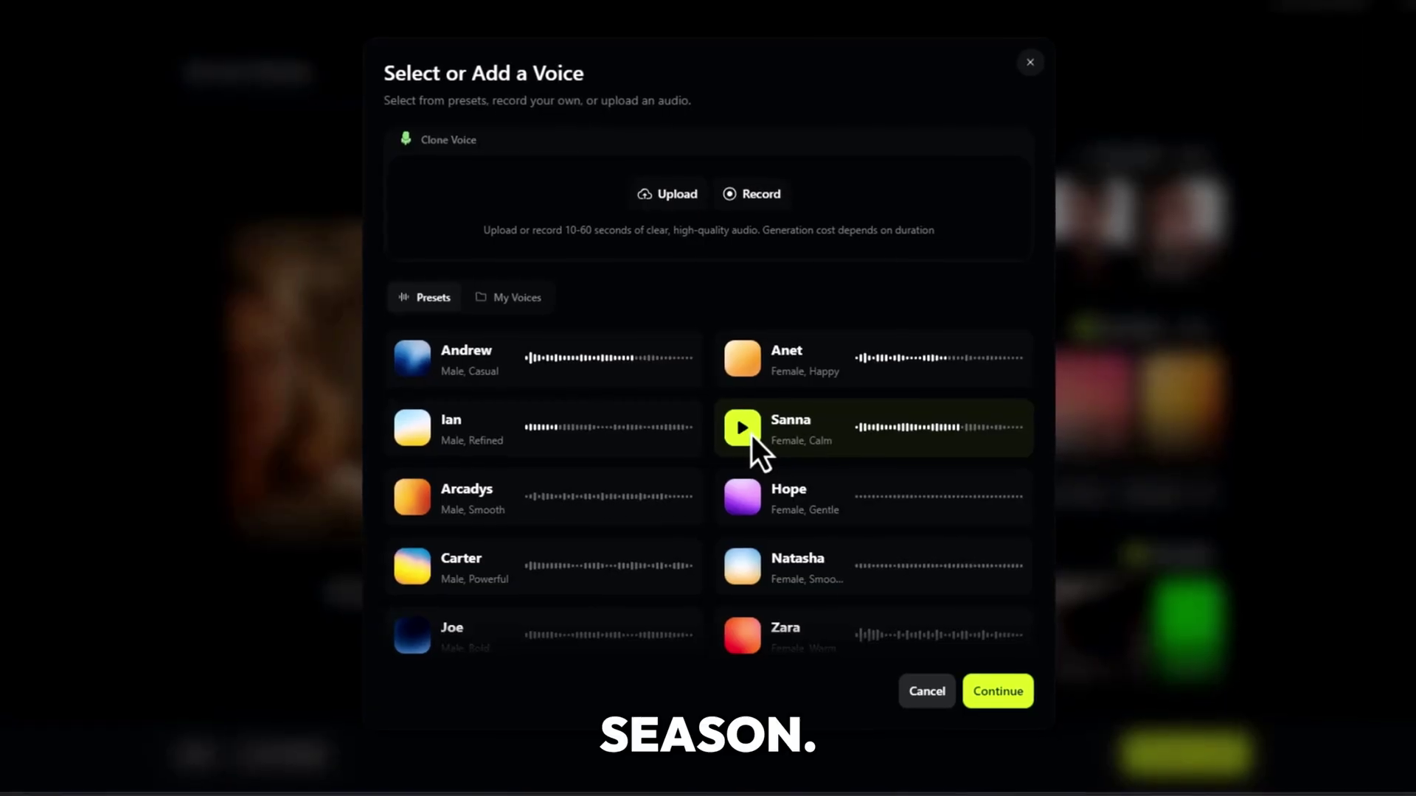
pyautogui.click(816, 368)
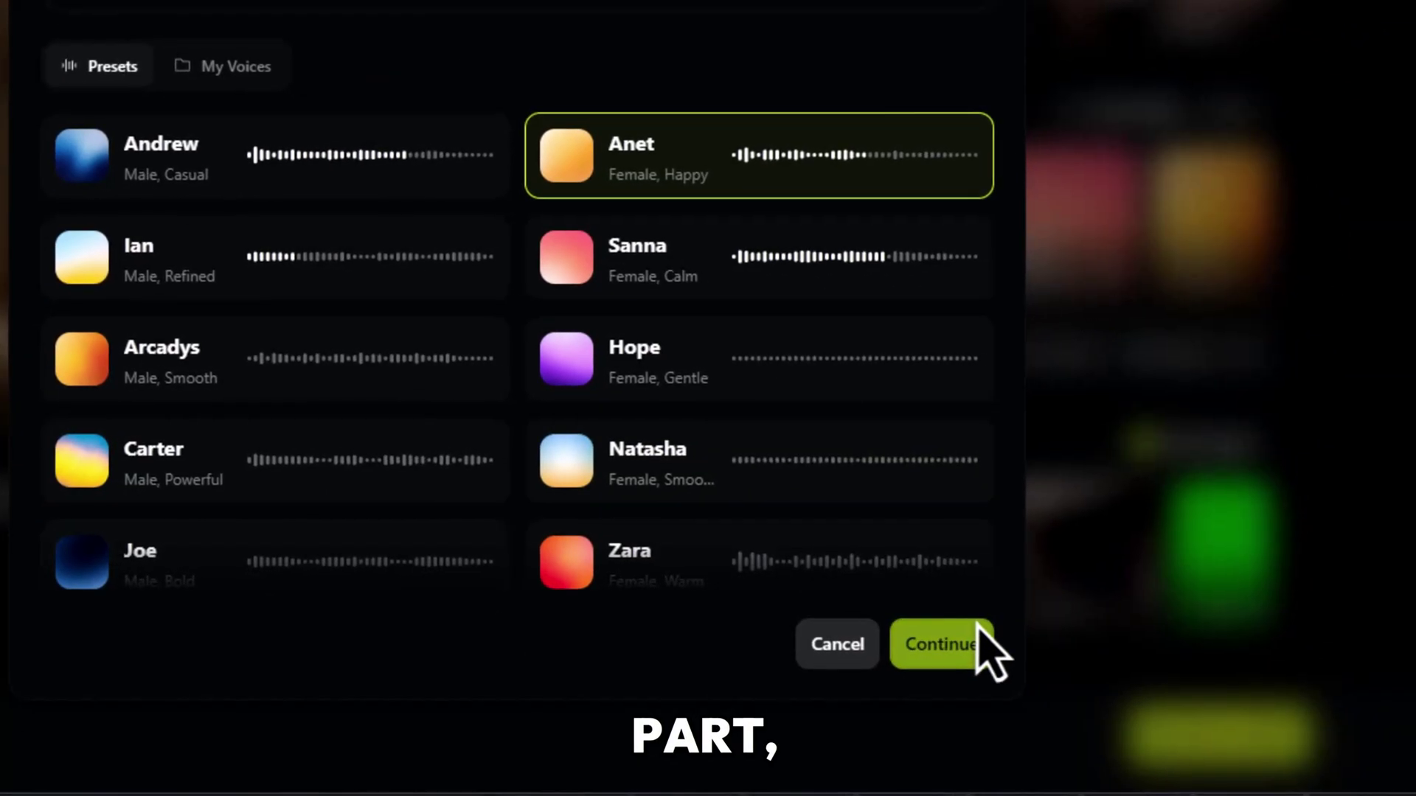
pyautogui.click(978, 626)
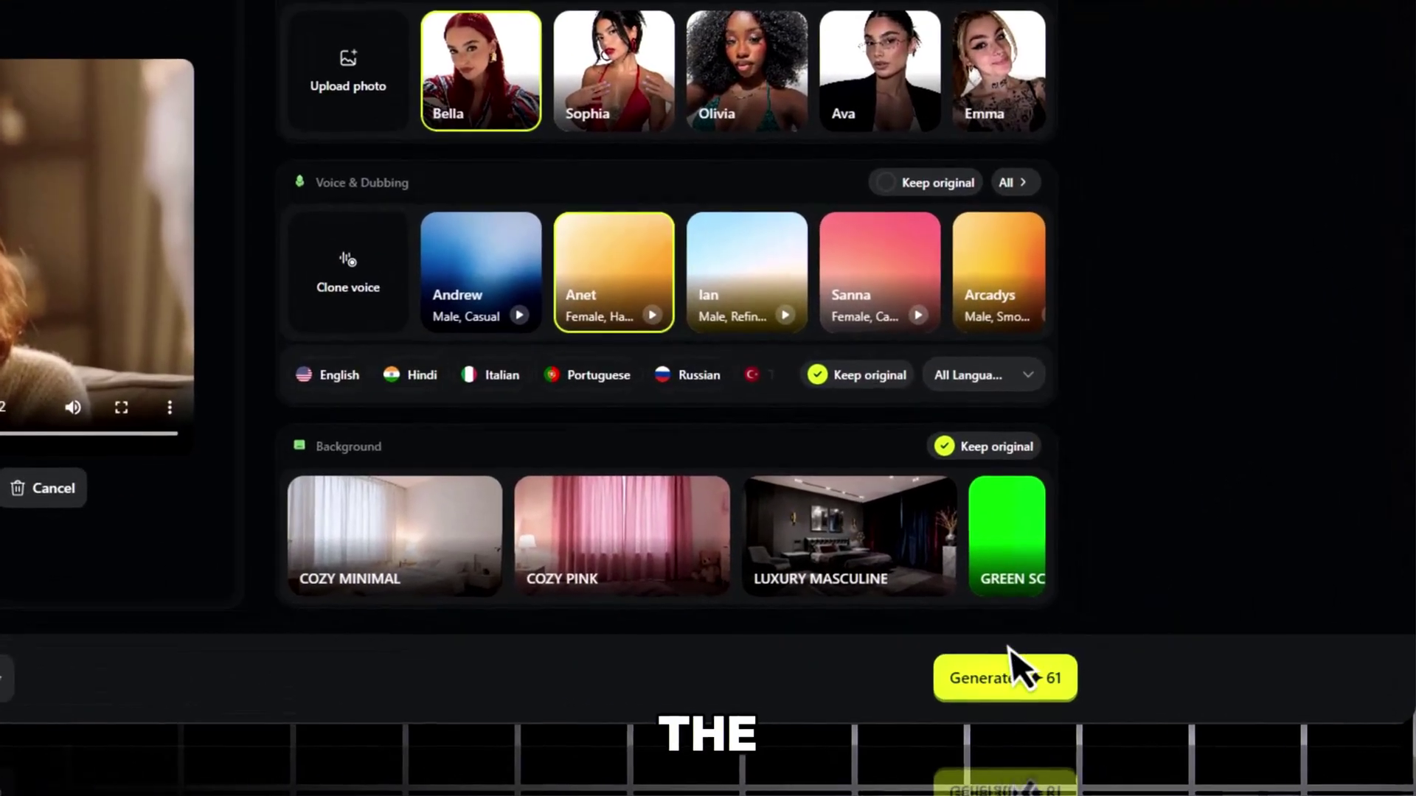
# - Generate the Bella recast with Anet's voice and download the result
pyautogui.click(1007, 654)
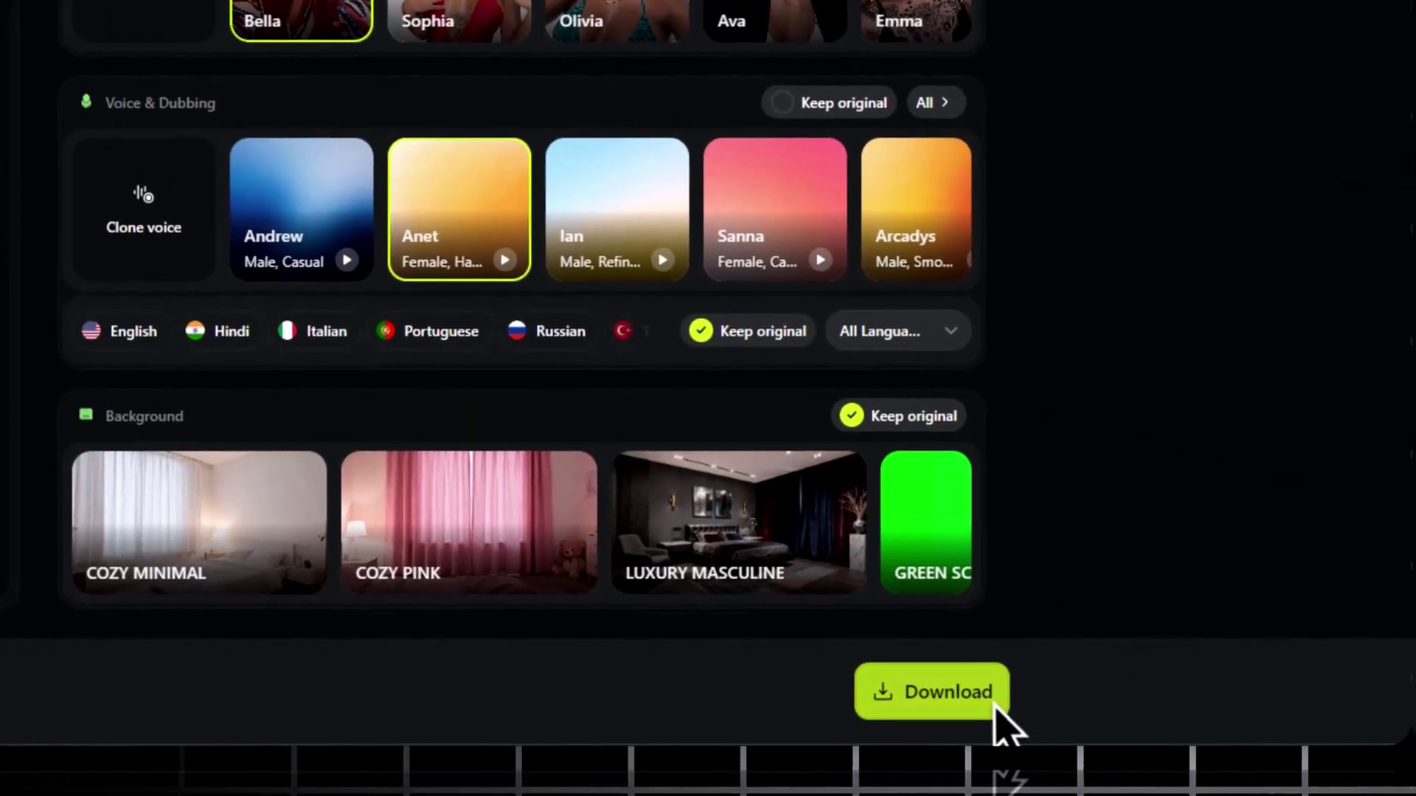
pyautogui.click(994, 705)
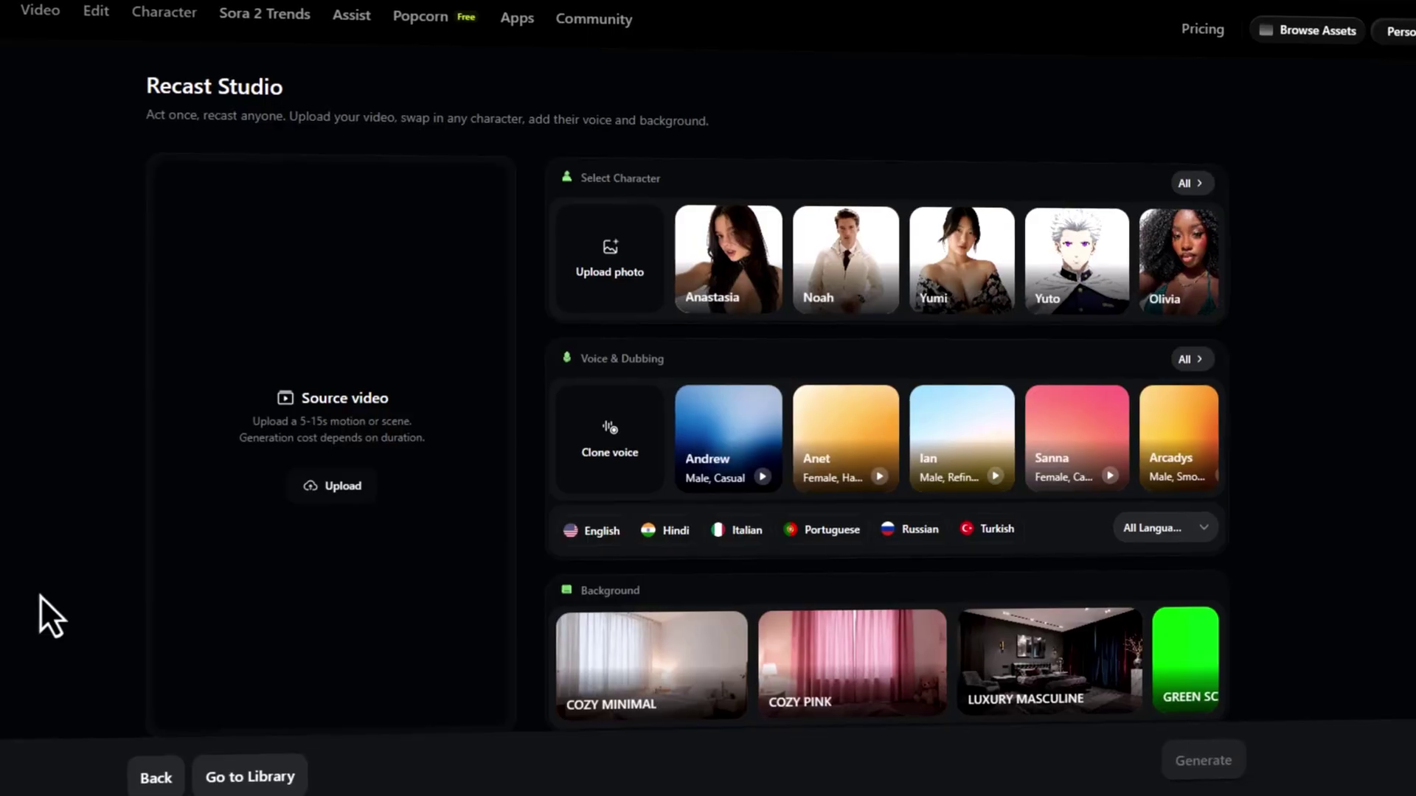
# - Load the outdoor three-person clip, upload a photo as Character 1, select it, and generate
pyautogui.click(417, 487)
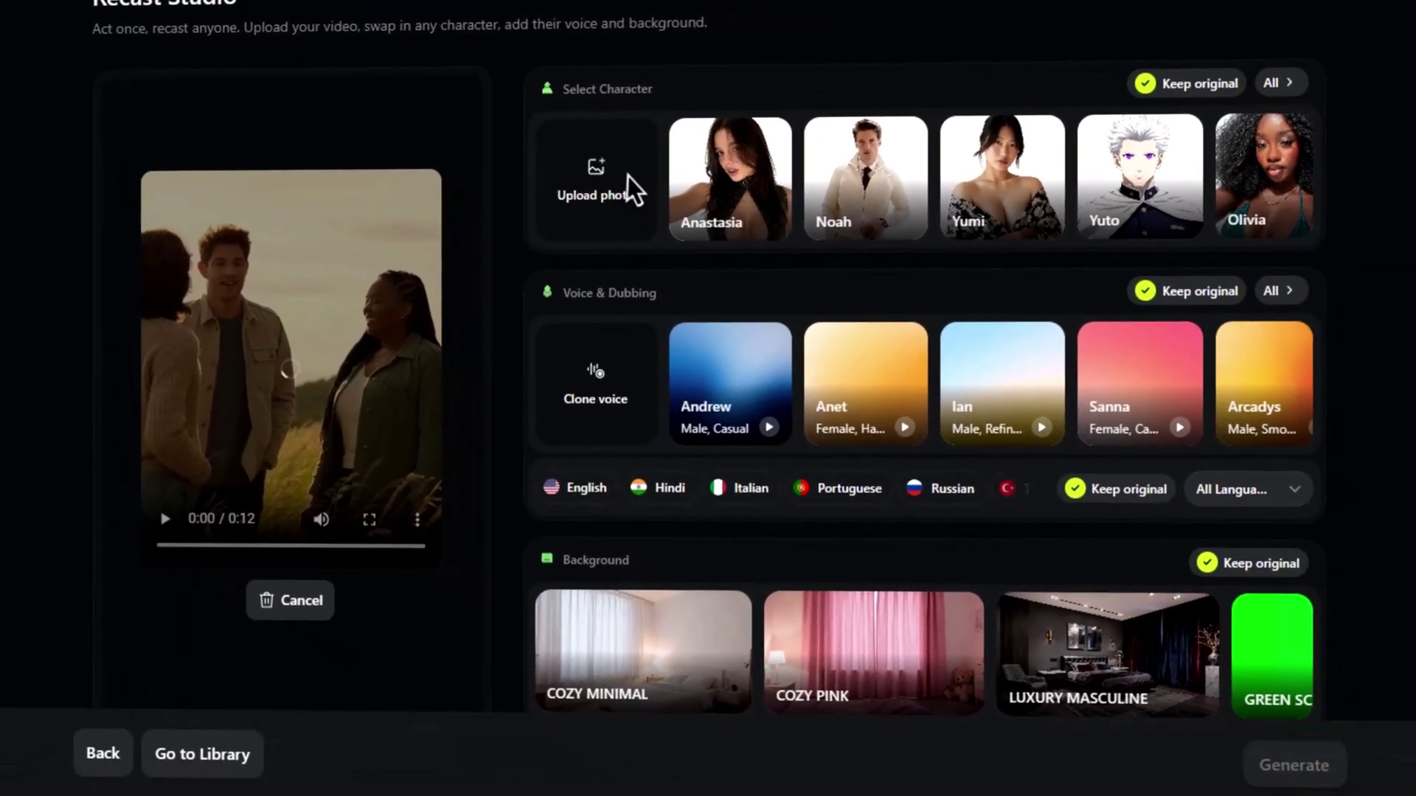
pyautogui.click(767, 191)
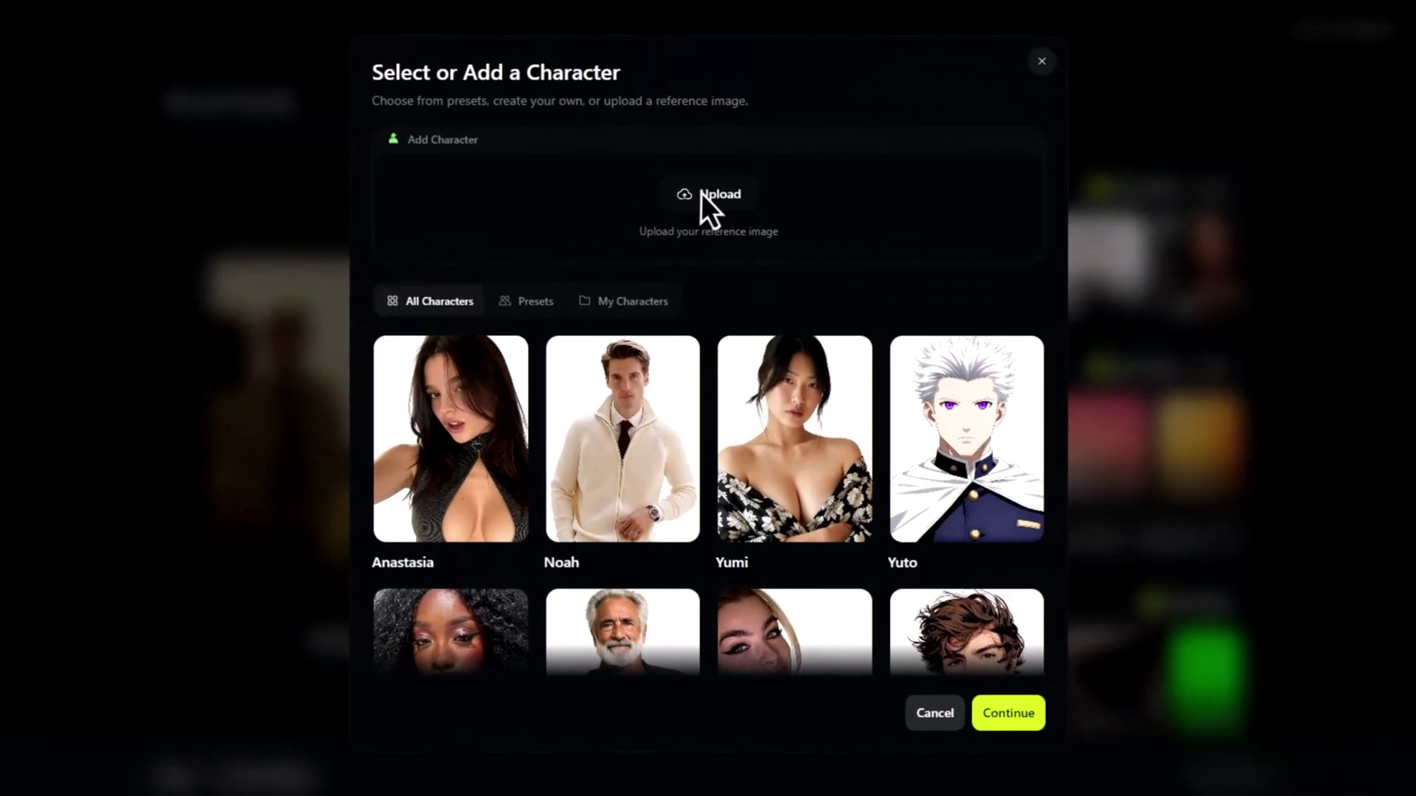
pyautogui.click(701, 194)
pyautogui.click(507, 572)
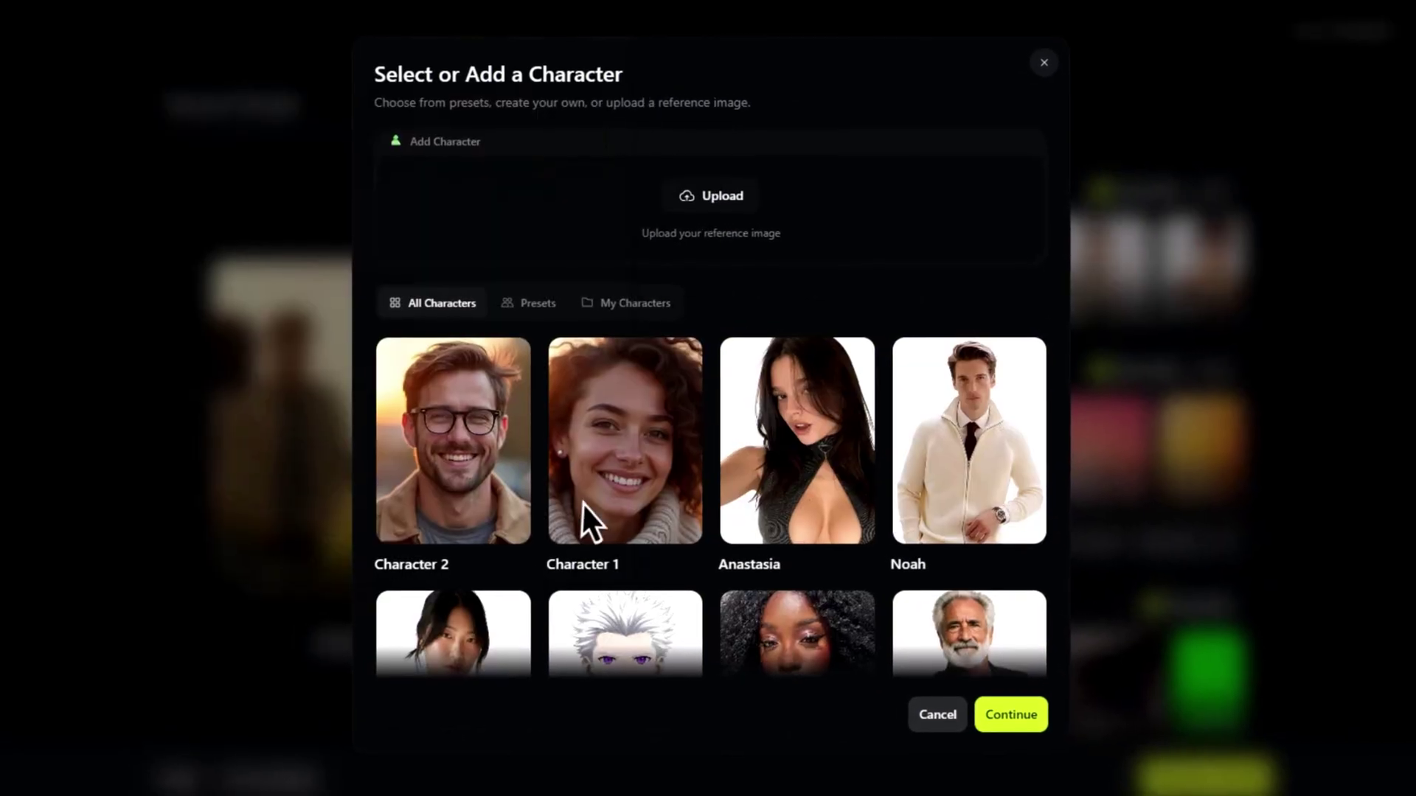
pyautogui.click(632, 451)
pyautogui.click(1032, 710)
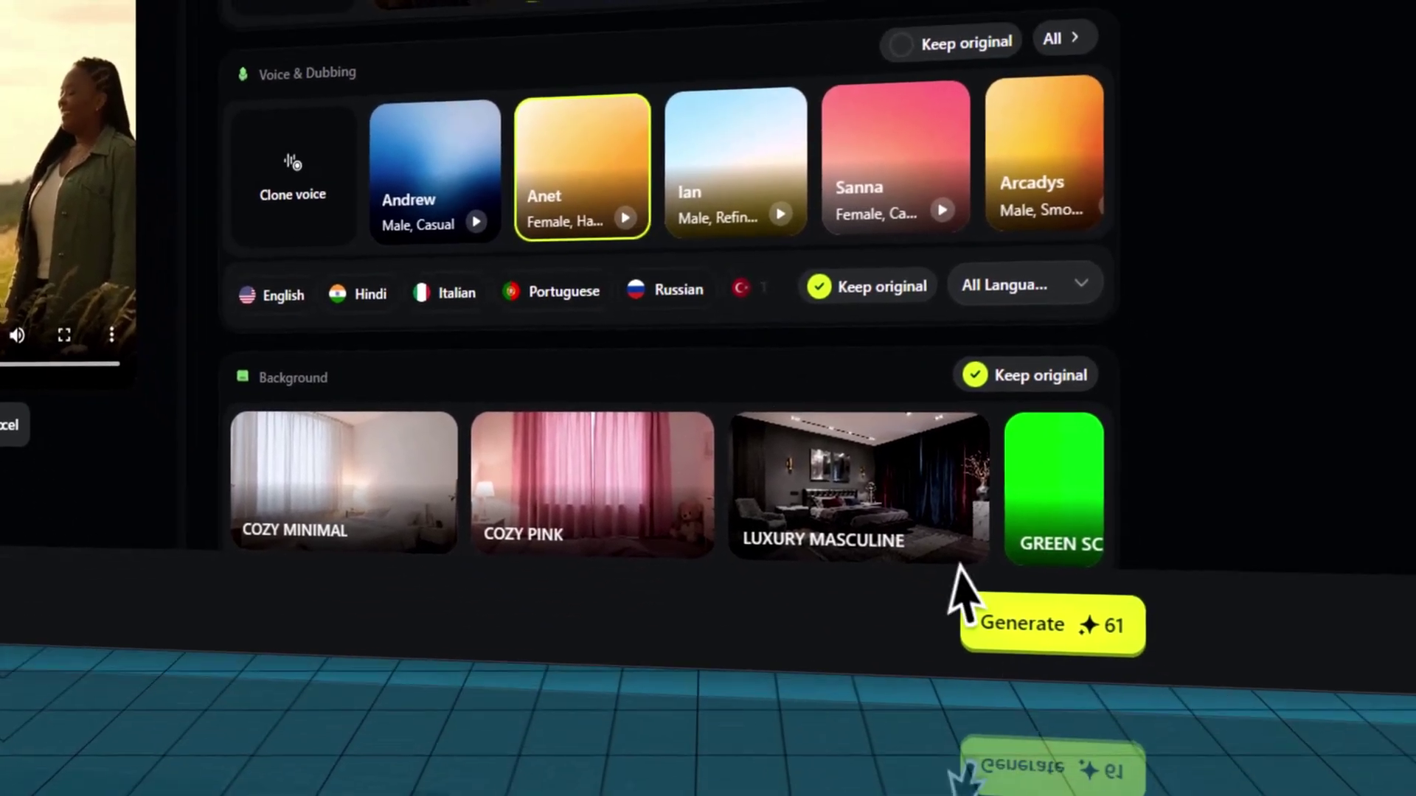
pyautogui.click(1239, 780)
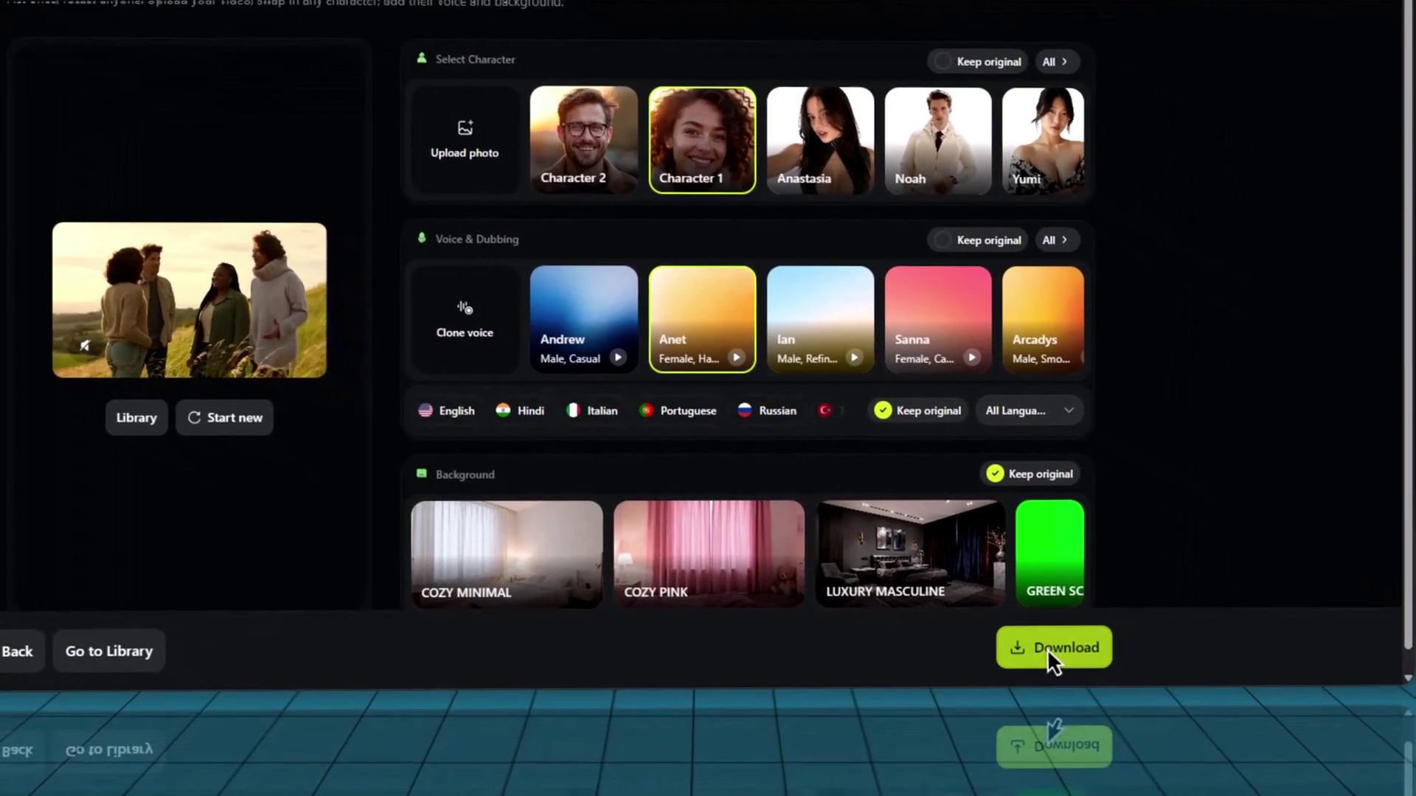
# - Download the finished meadow group recast featuring Character 1
pyautogui.click(1245, 757)
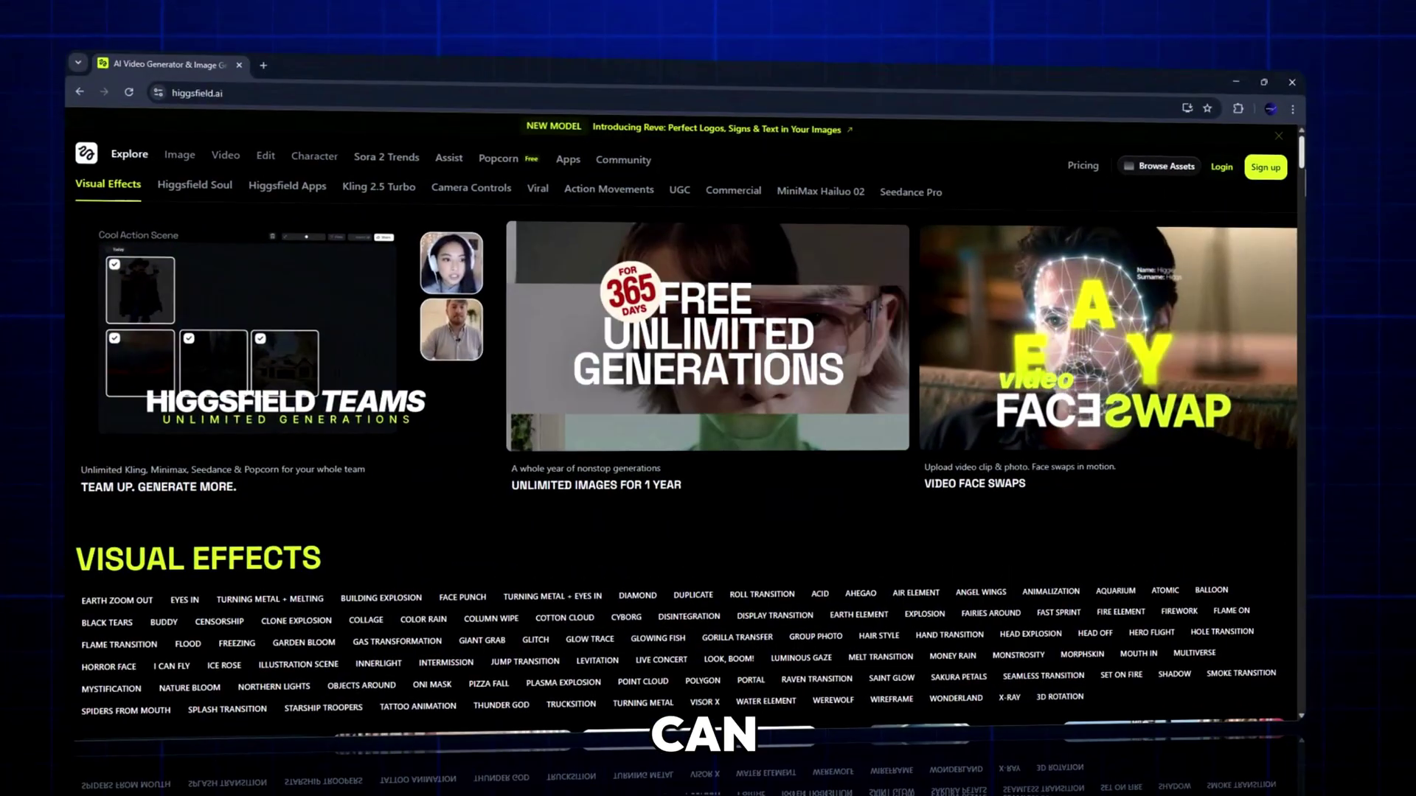
# - Return to the Apps page listing Video Face Swap, Recast, Face Swap and Character Swap
pyautogui.scroll(-1, 1218, 204)
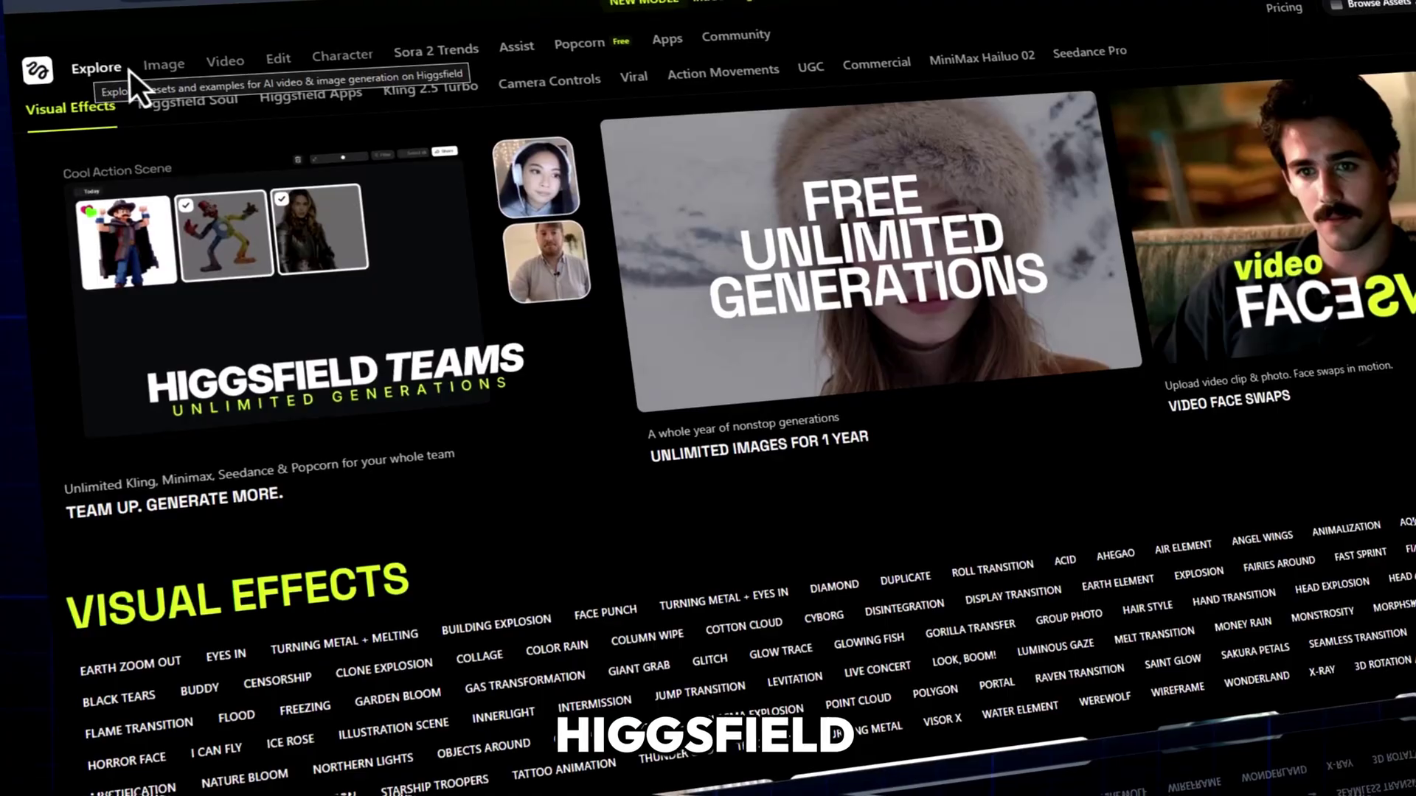
pyautogui.moveTo(186, 140)
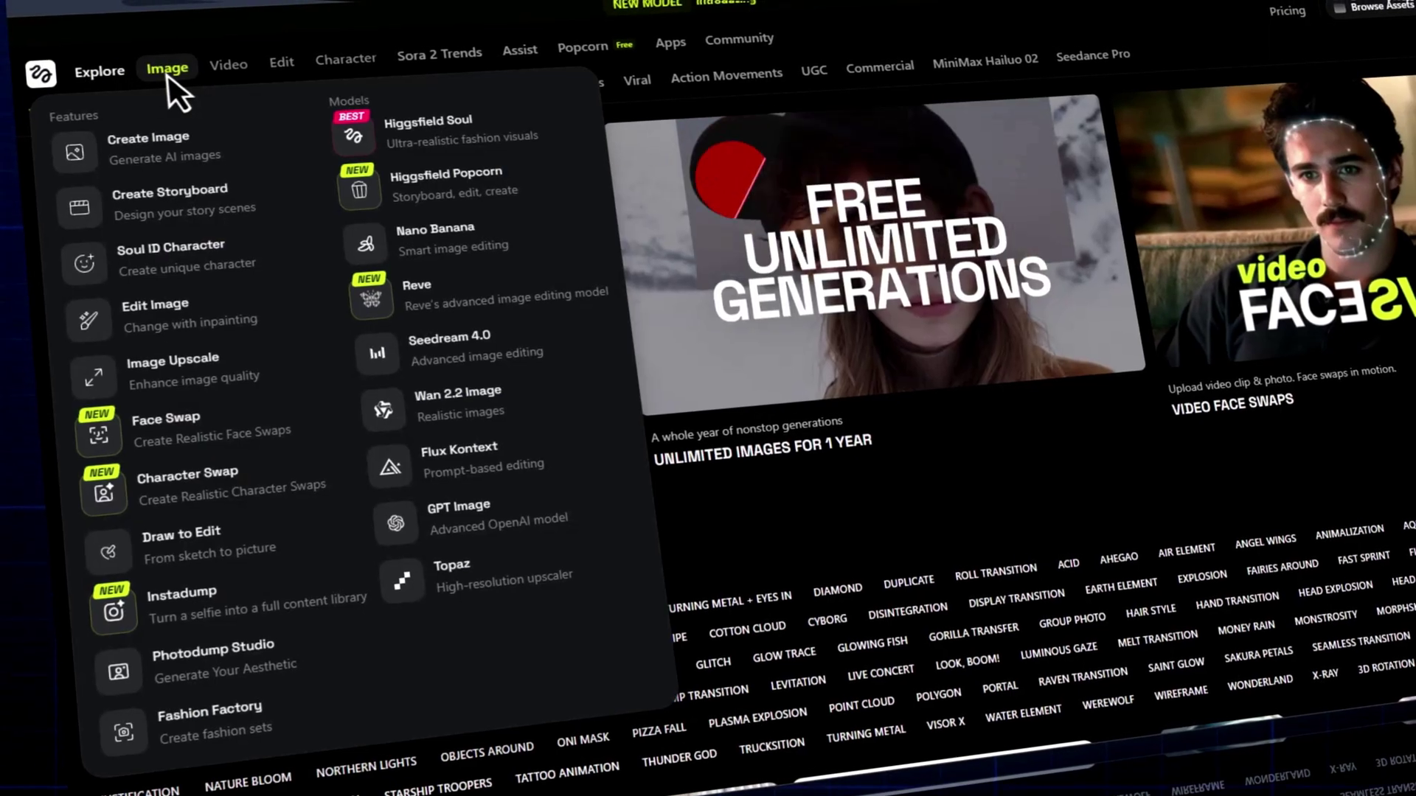
pyautogui.moveTo(236, 70)
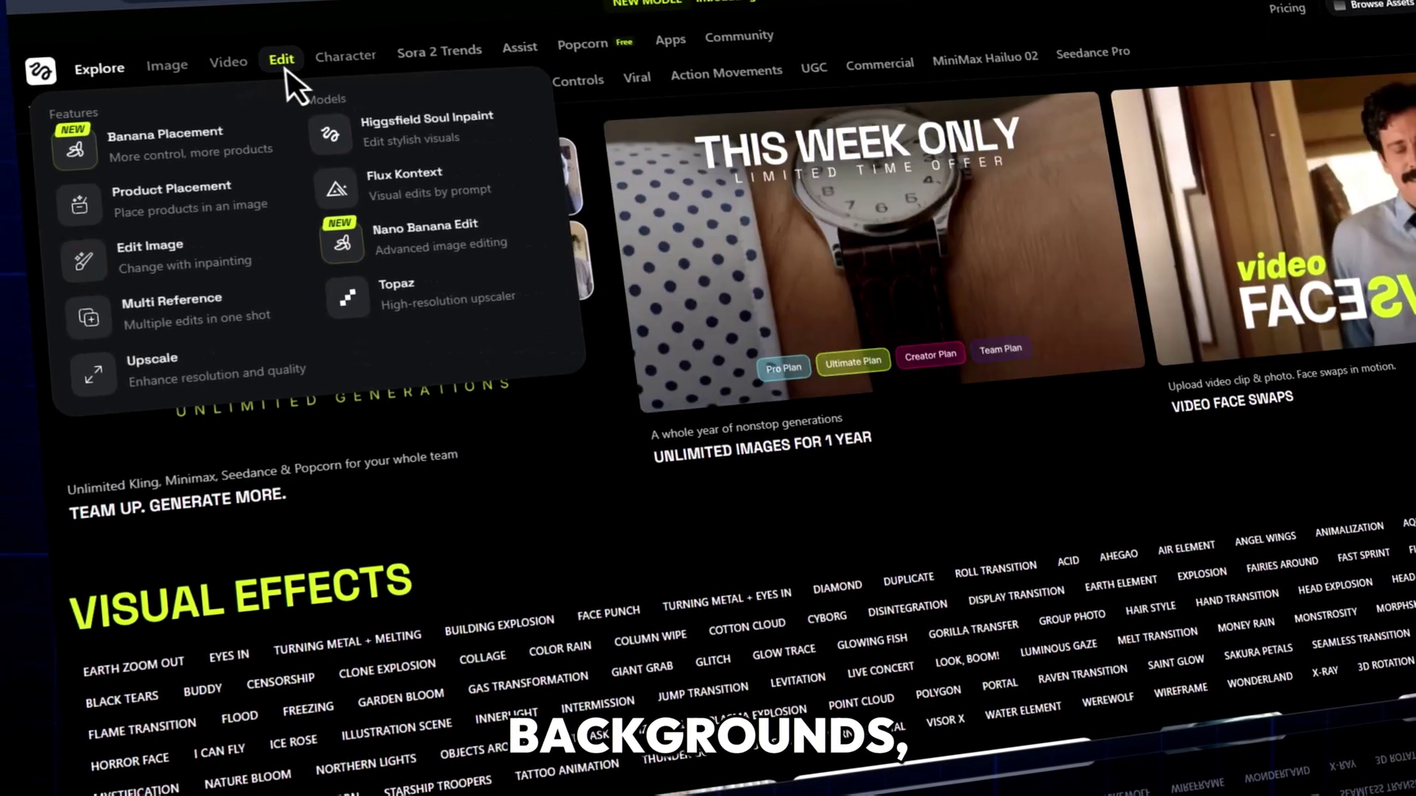
pyautogui.moveTo(340, 70)
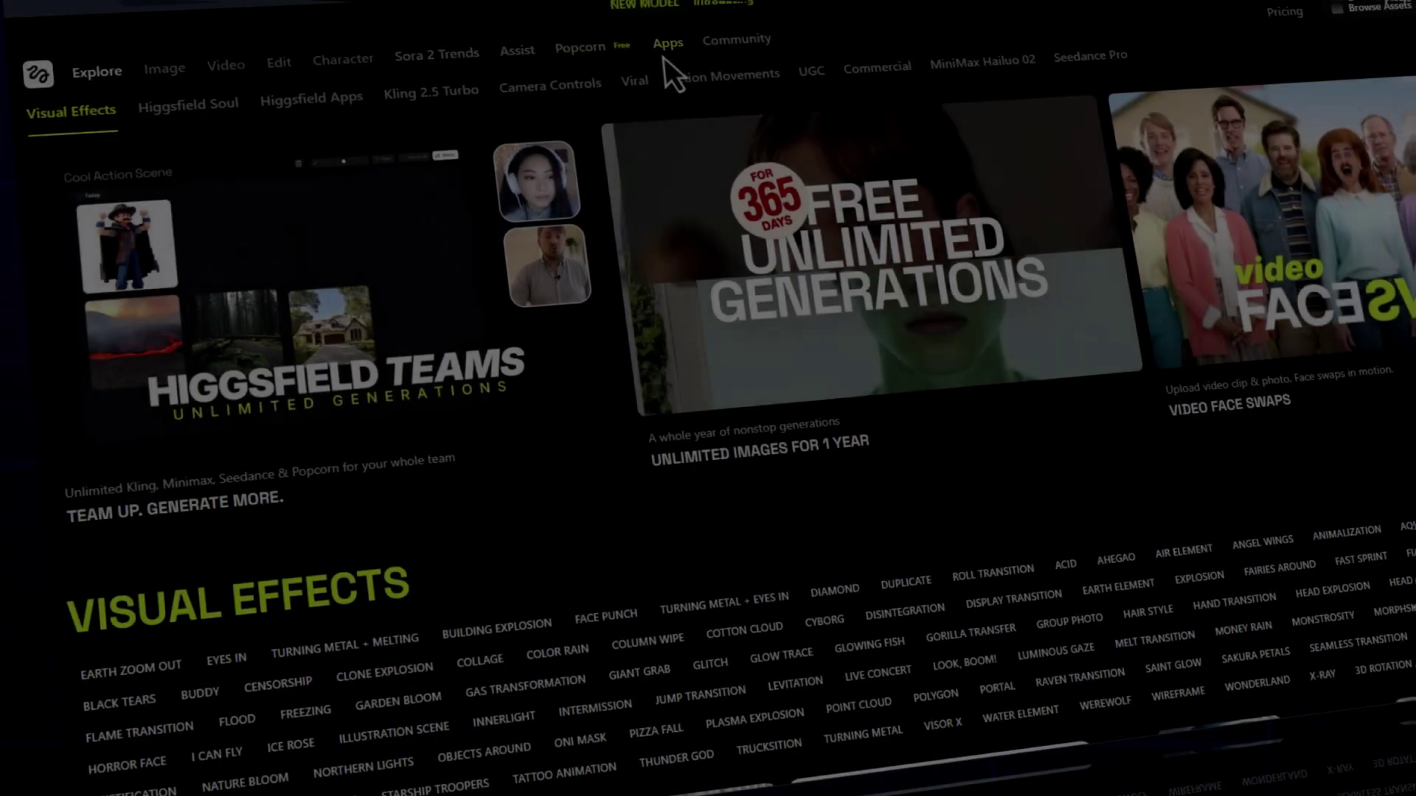
pyautogui.click(675, 41)
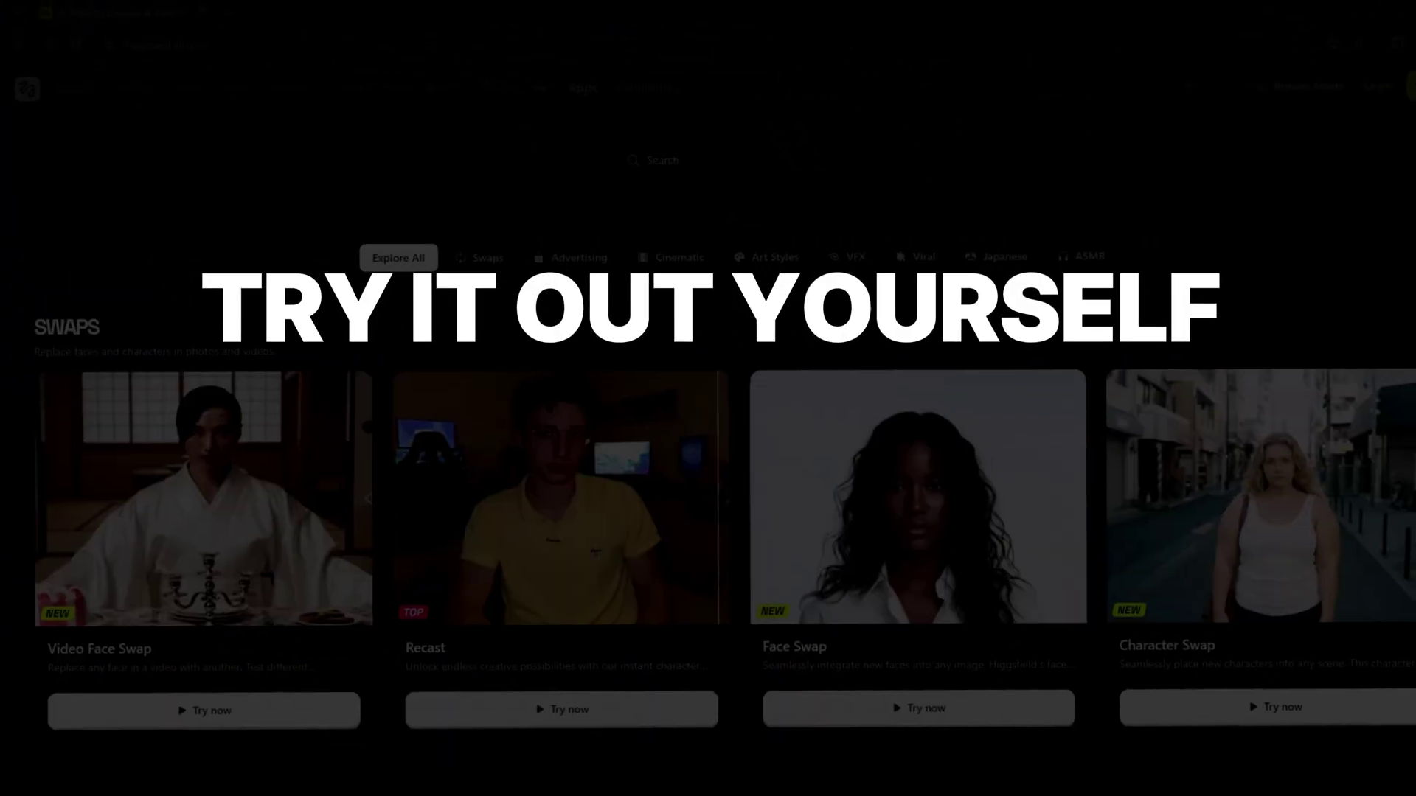